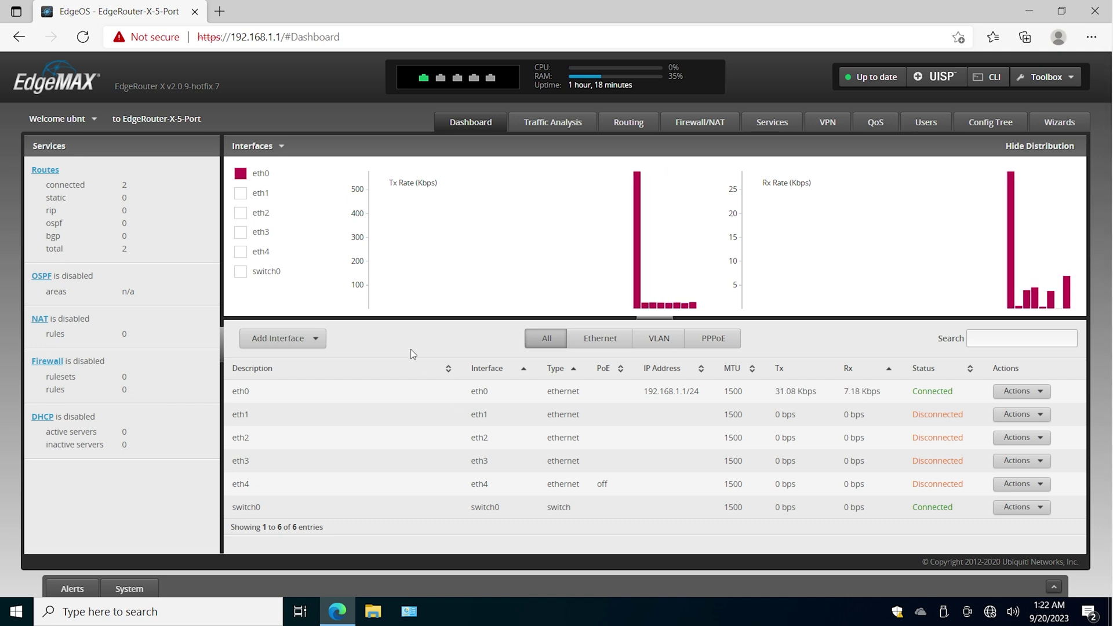
# - Highlight the eth0 row and its 192.168.1.1/24 address in the interfaces table
pyautogui.moveTo(231, 391); pyautogui.dragTo(247, 392)
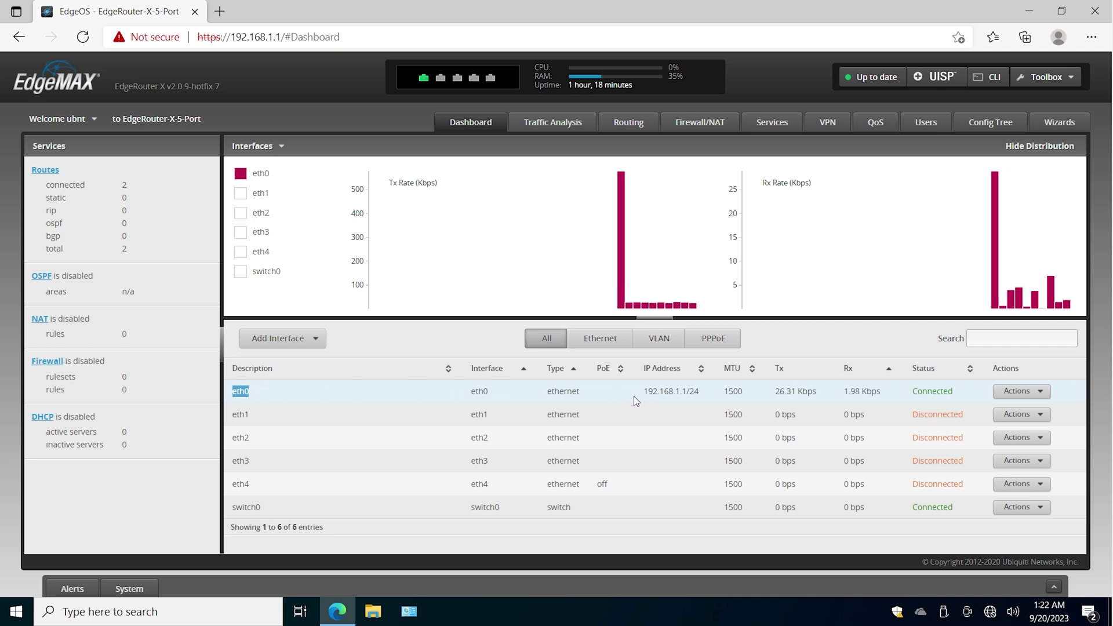
pyautogui.moveTo(632, 396); pyautogui.dragTo(708, 392)
pyautogui.click(708, 391)
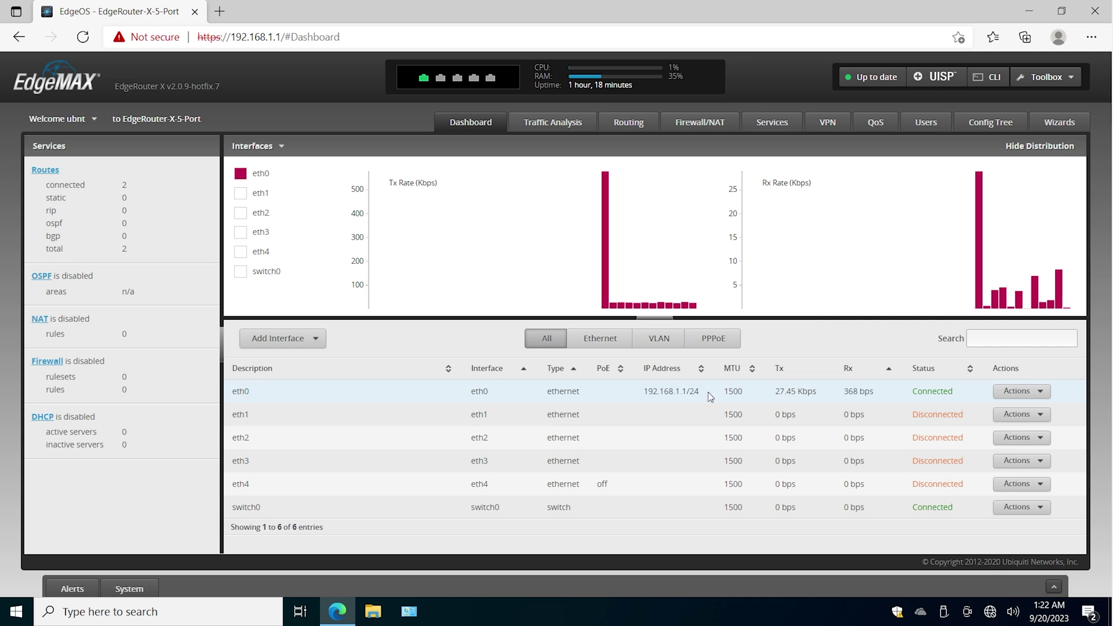
pyautogui.moveTo(704, 398); pyautogui.dragTo(691, 392)
pyautogui.click(700, 393)
pyautogui.click(725, 397)
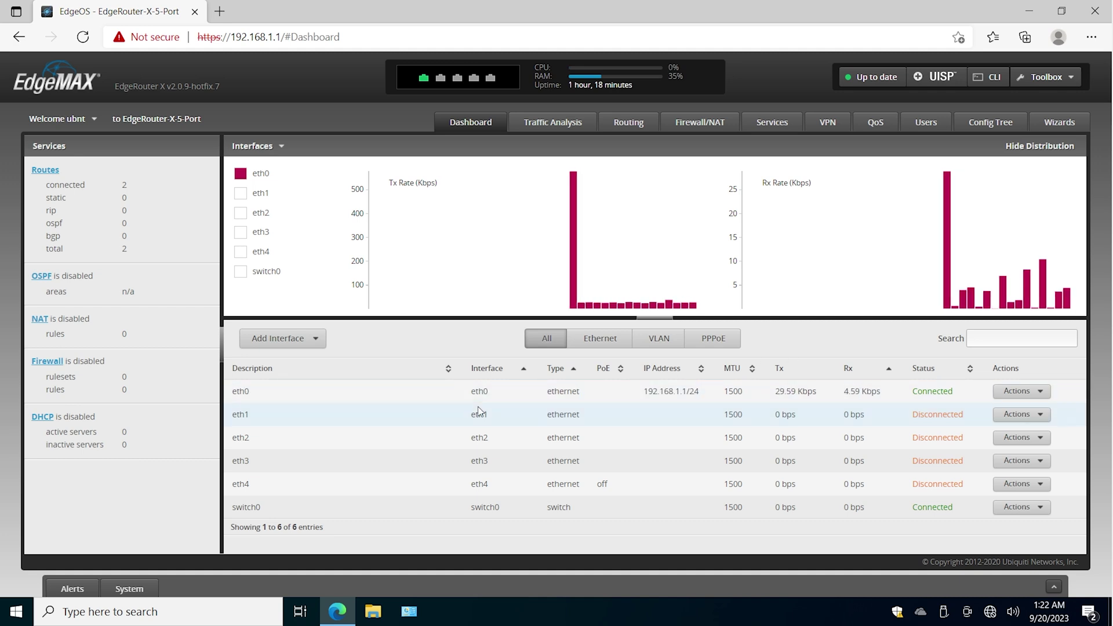
pyautogui.moveTo(234, 414); pyautogui.dragTo(273, 441)
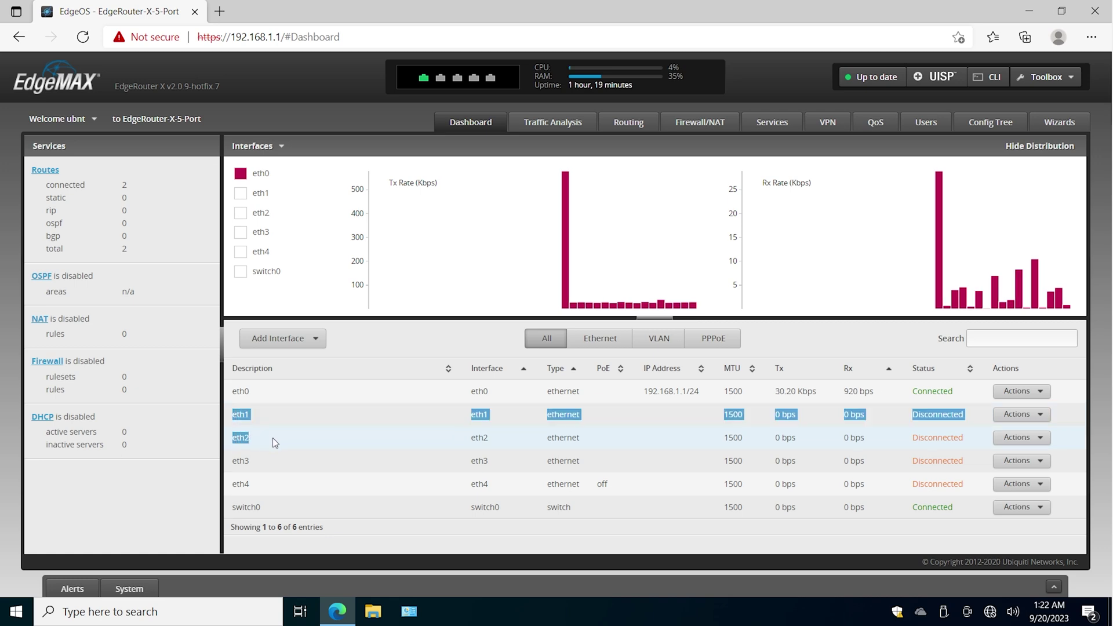
pyautogui.moveTo(488, 440); pyautogui.dragTo(559, 439)
pyautogui.moveTo(642, 392); pyautogui.dragTo(698, 393)
# - Draw a plus-marked box linked by a line to a second box with up/down arrows
pyautogui.moveTo(286, 141)
pyautogui.mouseDown()
pyautogui.moveTo(283, 284)
pyautogui.moveTo(517, 154)
pyautogui.moveTo(473, 304)
pyautogui.moveTo(276, 300)
pyautogui.mouseUp()
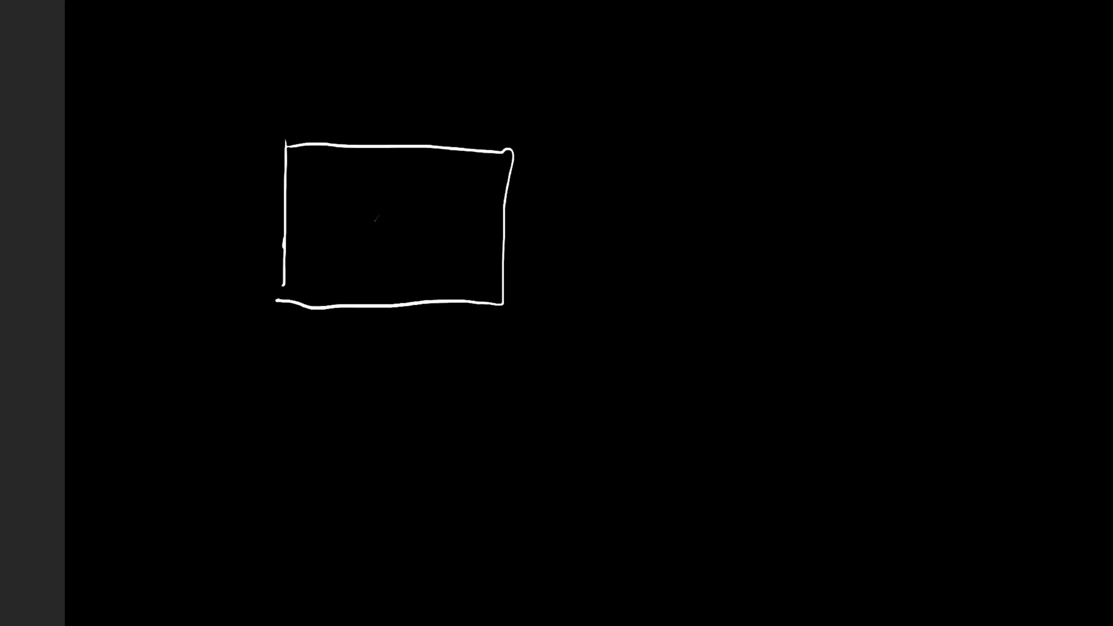
pyautogui.moveTo(358, 221)
pyautogui.mouseDown()
pyautogui.moveTo(422, 213)
pyautogui.moveTo(384, 254)
pyautogui.mouseUp()
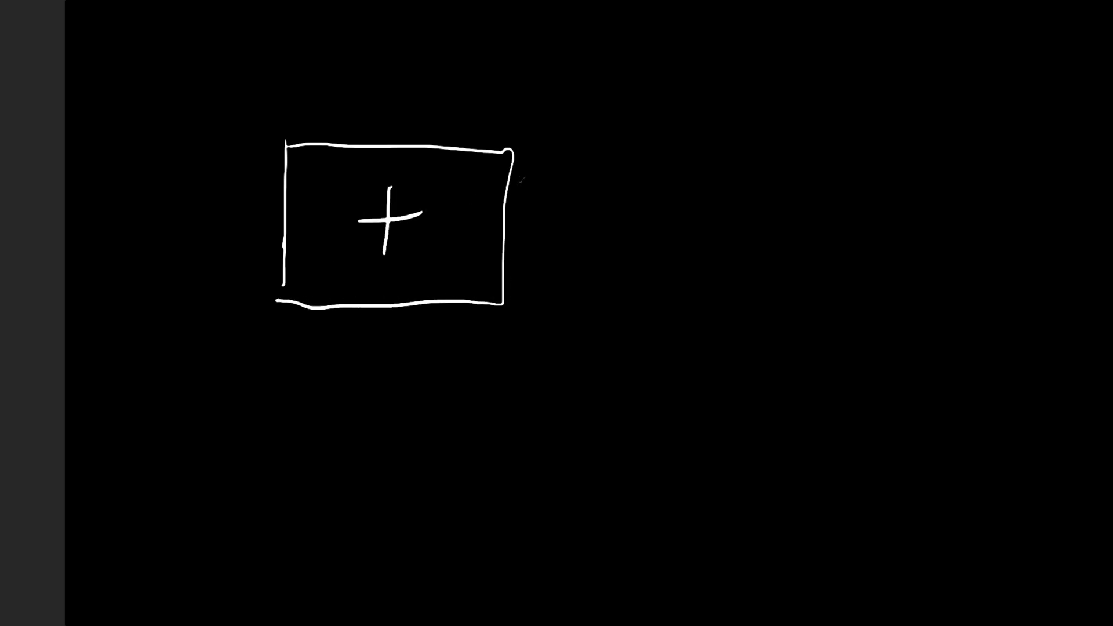
pyautogui.moveTo(507, 191); pyautogui.dragTo(839, 177)
pyautogui.moveTo(835, 109)
pyautogui.mouseDown()
pyautogui.moveTo(829, 212)
pyautogui.moveTo(1037, 120)
pyautogui.moveTo(949, 214)
pyautogui.moveTo(822, 213)
pyautogui.mouseUp()
pyautogui.moveTo(893, 140)
pyautogui.mouseDown()
pyautogui.moveTo(882, 203)
pyautogui.moveTo(890, 152)
pyautogui.moveTo(903, 167)
pyautogui.mouseUp()
pyautogui.moveTo(957, 146)
pyautogui.mouseDown()
pyautogui.moveTo(960, 206)
pyautogui.moveTo(974, 186)
pyautogui.mouseUp()
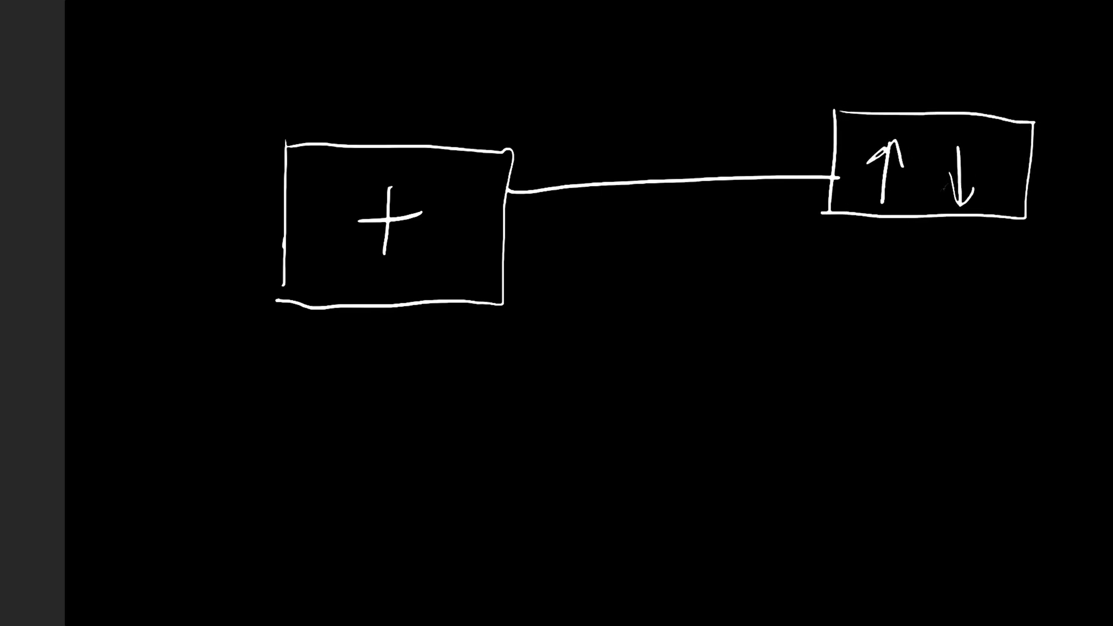
# - Write the ETHO label above the link line and circle the arrow box
pyautogui.moveTo(535, 142)
pyautogui.mouseDown()
pyautogui.moveTo(525, 177)
pyautogui.moveTo(558, 141)
pyautogui.mouseUp()
pyautogui.moveTo(524, 174); pyautogui.dragTo(557, 166)
pyautogui.moveTo(575, 138)
pyautogui.mouseDown()
pyautogui.moveTo(582, 128)
pyautogui.moveTo(575, 168)
pyautogui.moveTo(591, 135)
pyautogui.moveTo(603, 168)
pyautogui.mouseUp()
pyautogui.moveTo(609, 129)
pyautogui.mouseDown()
pyautogui.moveTo(628, 123)
pyautogui.moveTo(633, 174)
pyautogui.mouseUp()
pyautogui.moveTo(603, 154); pyautogui.dragTo(635, 152)
pyautogui.moveTo(672, 123); pyautogui.dragTo(675, 130)
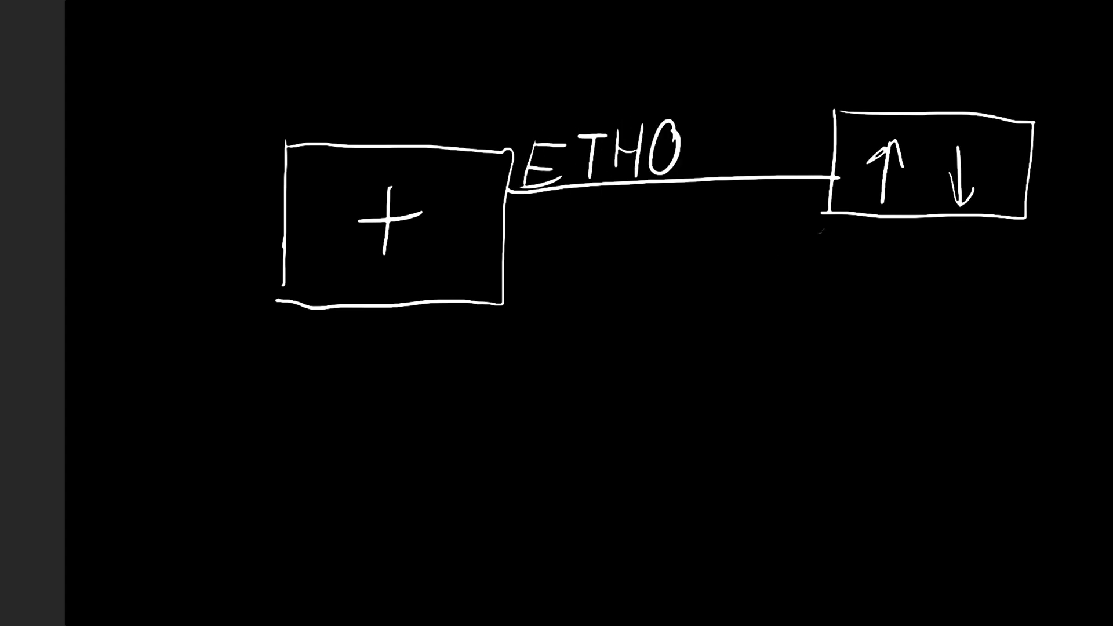
pyautogui.moveTo(850, 77)
pyautogui.mouseDown()
pyautogui.moveTo(803, 104)
pyautogui.moveTo(1061, 200)
pyautogui.moveTo(830, 74)
pyautogui.mouseUp()
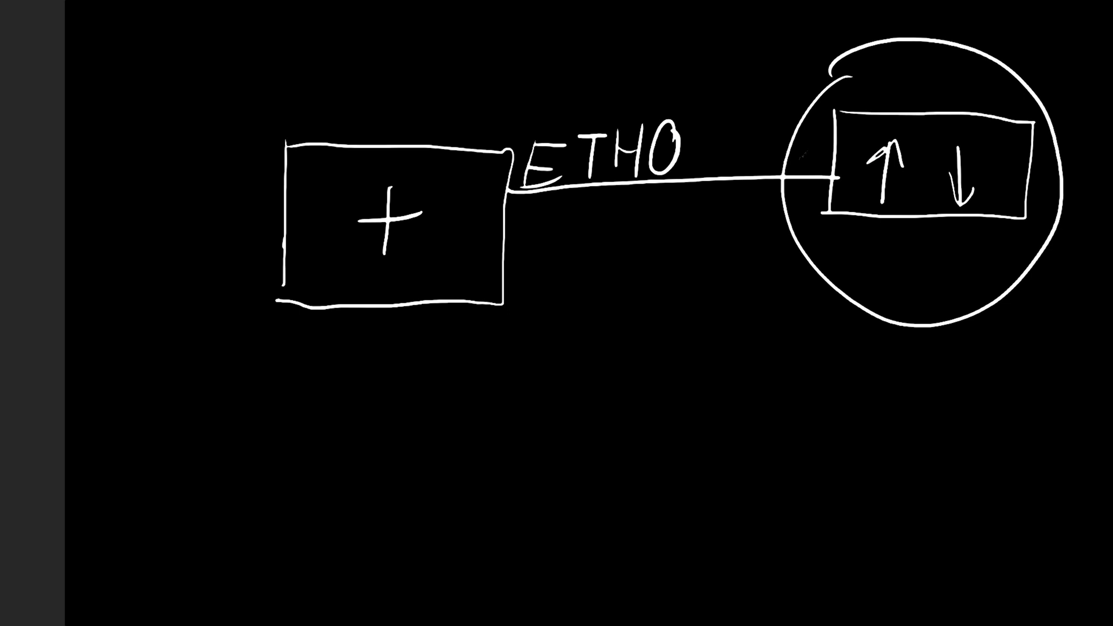
# - Sketch two devices attached to the left box, one of them rounded below it
pyautogui.moveTo(511, 255); pyautogui.dragTo(574, 253)
pyautogui.moveTo(506, 280); pyautogui.dragTo(578, 289)
pyautogui.moveTo(585, 234); pyautogui.dragTo(577, 330)
pyautogui.moveTo(582, 244); pyautogui.dragTo(643, 236)
pyautogui.moveTo(656, 241); pyautogui.dragTo(575, 329)
pyautogui.moveTo(523, 360)
pyautogui.mouseDown()
pyautogui.moveTo(506, 422)
pyautogui.moveTo(579, 429)
pyautogui.mouseUp()
pyautogui.moveTo(574, 406)
pyautogui.mouseDown()
pyautogui.moveTo(539, 367)
pyautogui.moveTo(520, 371)
pyautogui.moveTo(447, 321)
pyautogui.mouseUp()
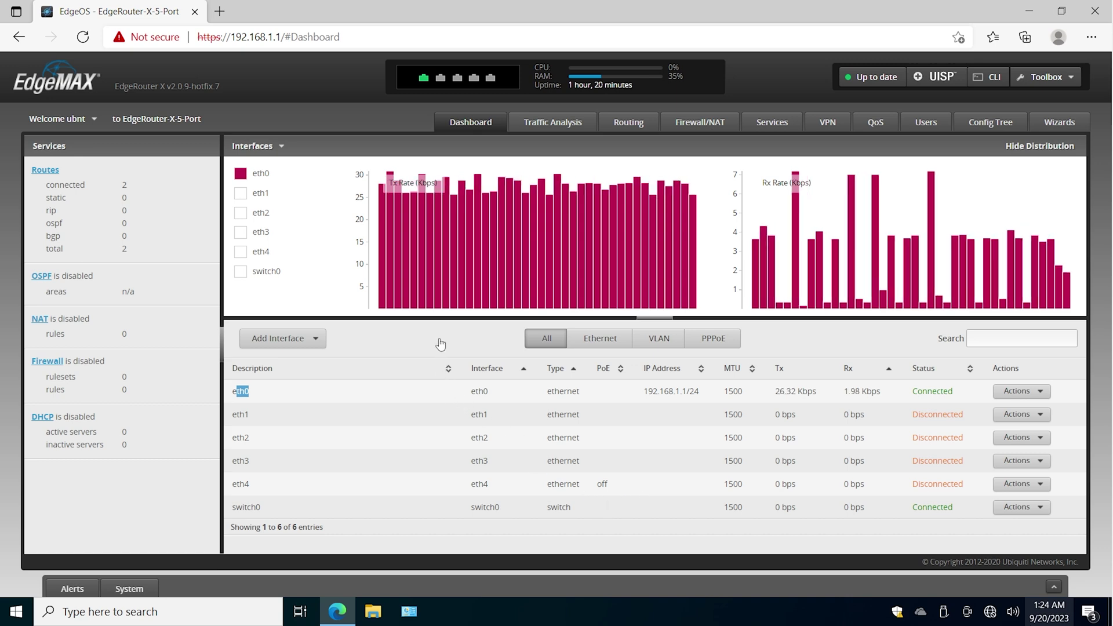
# - Highlight eth1 in the Dashboard interfaces table and open its Actions menu
pyautogui.doubleClick(246, 417)
pyautogui.click(247, 416)
pyautogui.doubleClick(246, 416)
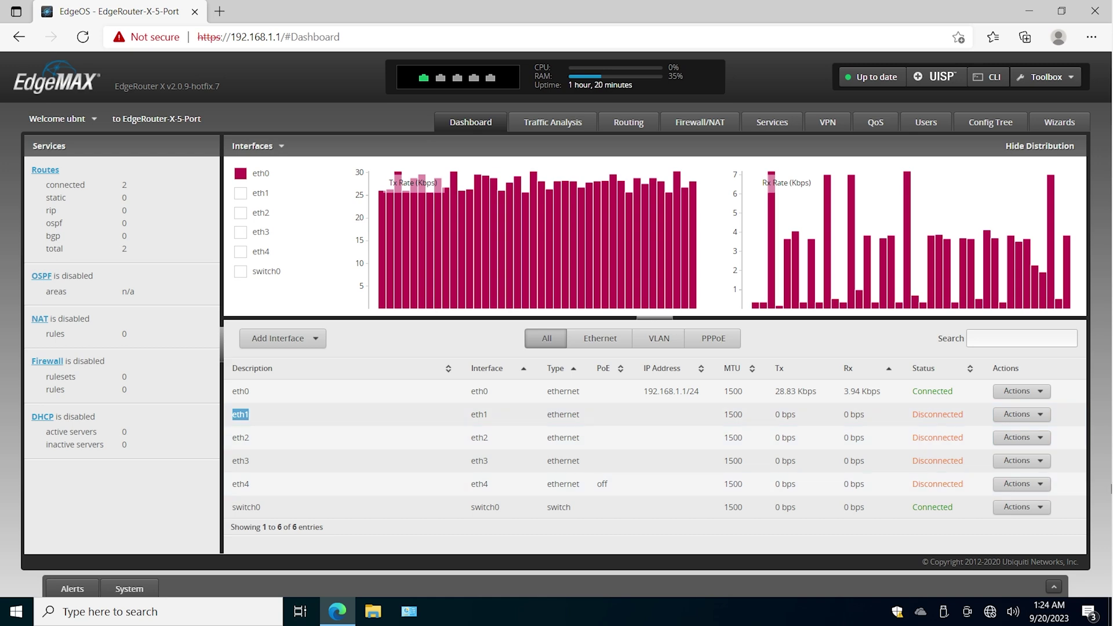
pyautogui.click(1025, 414)
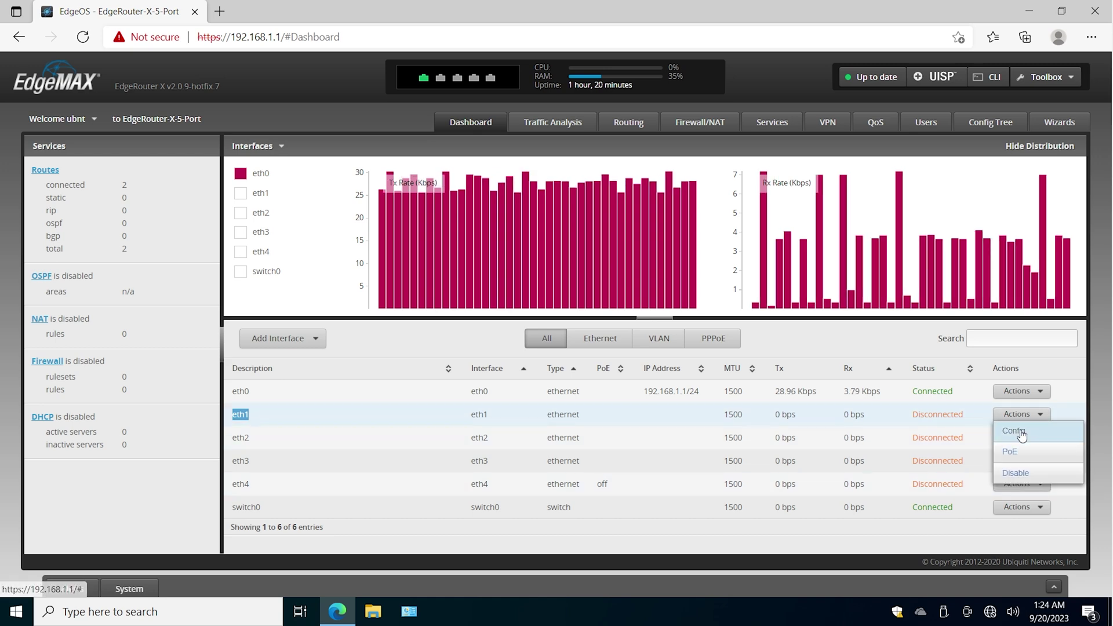
pyautogui.click(1027, 428)
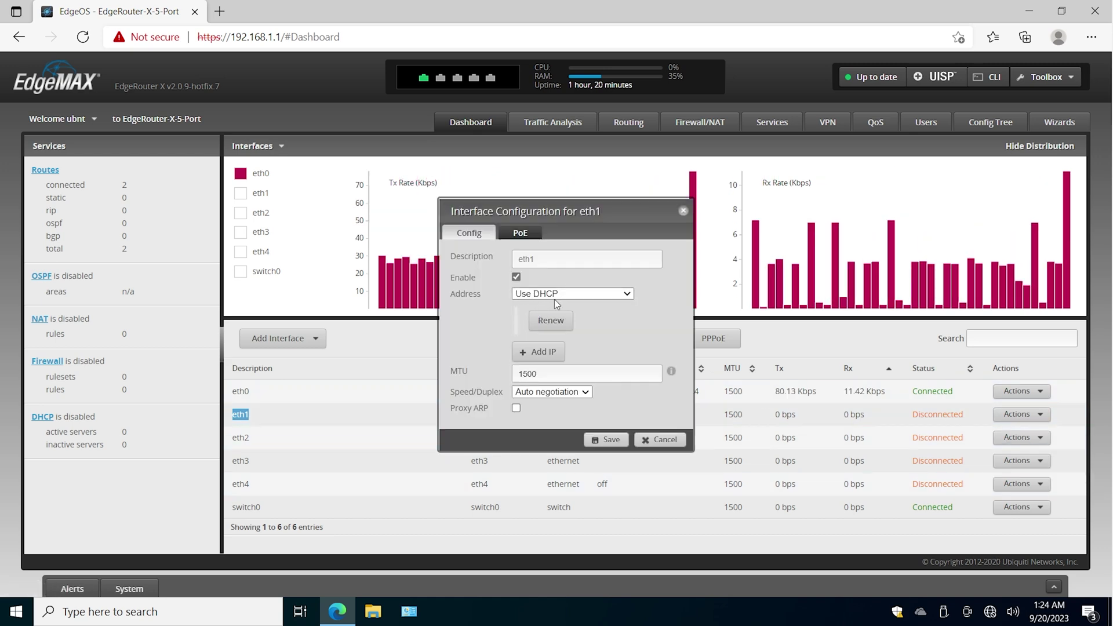
pyautogui.click(655, 447)
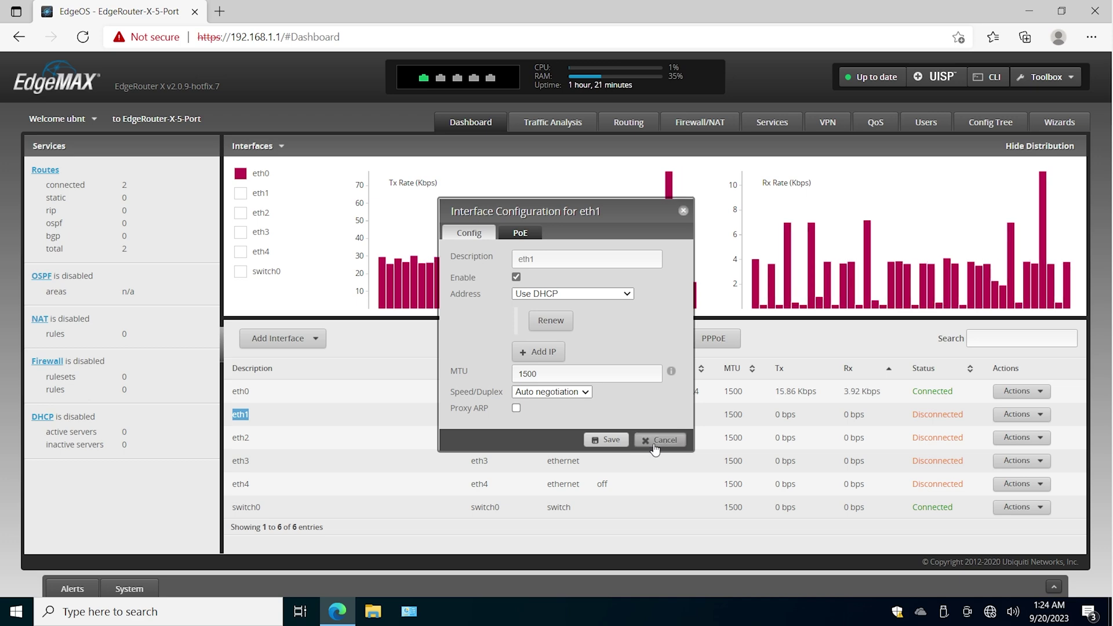
pyautogui.click(655, 442)
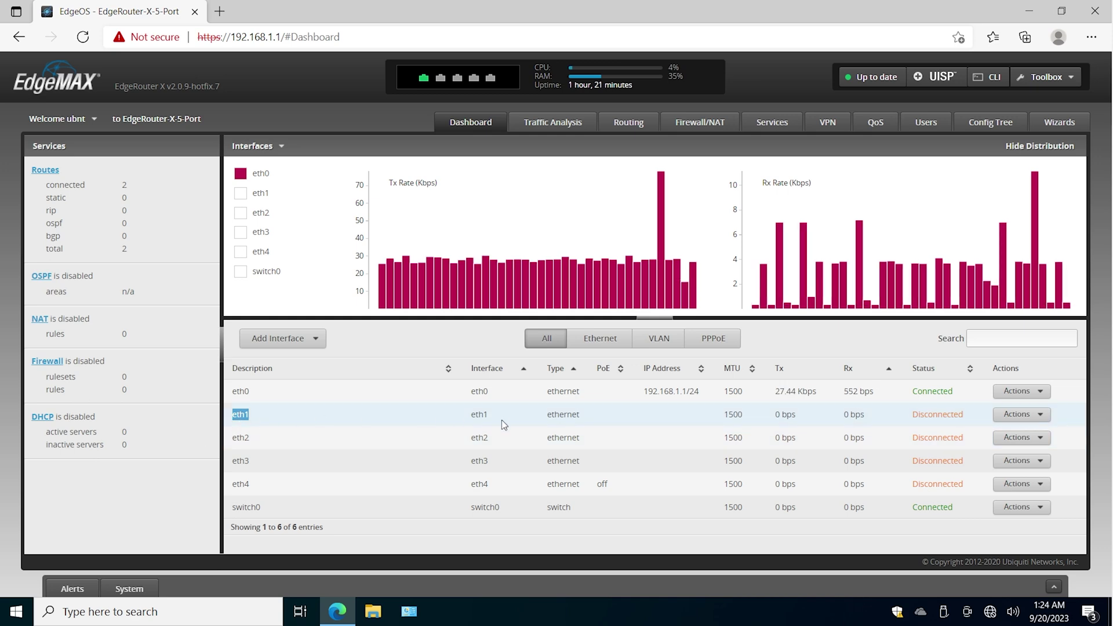
pyautogui.moveTo(585, 416); pyautogui.dragTo(548, 415)
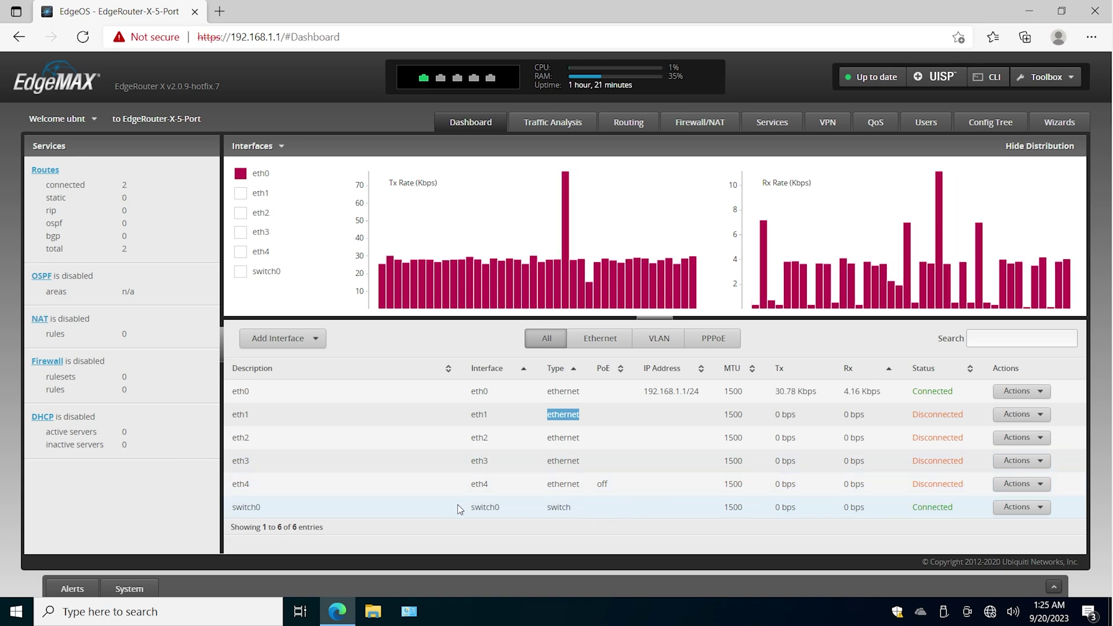
pyautogui.moveTo(471, 509); pyautogui.dragTo(499, 509)
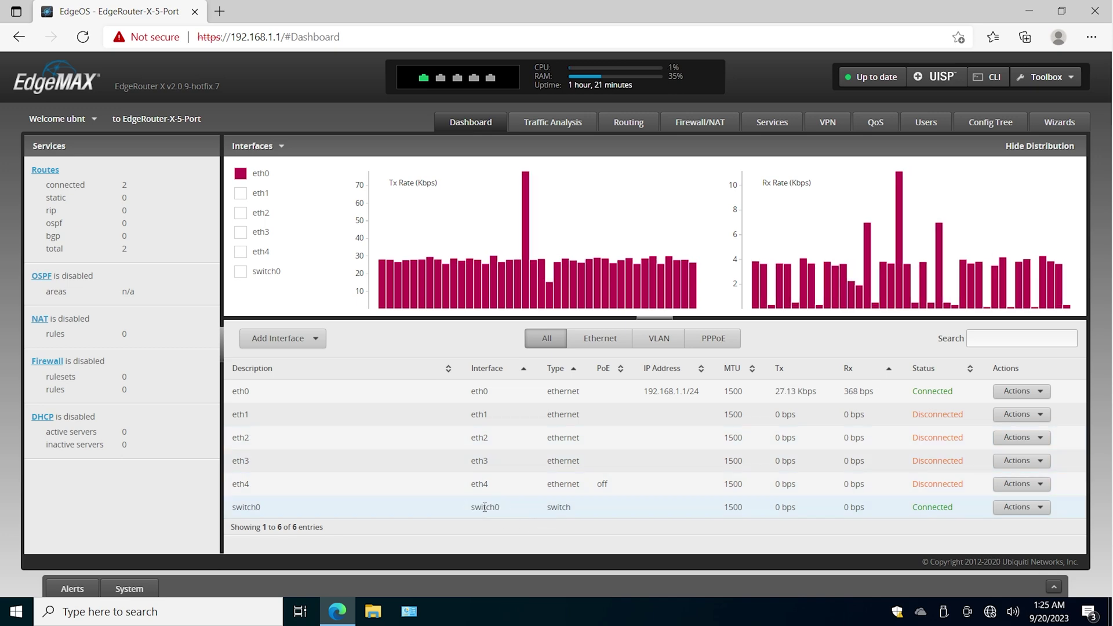
# - Manually define switch0's address as 172.16.0.1/24, save, and check it in the table
pyautogui.click(1020, 507)
pyautogui.click(1012, 522)
pyautogui.click(577, 326)
pyautogui.click(569, 416)
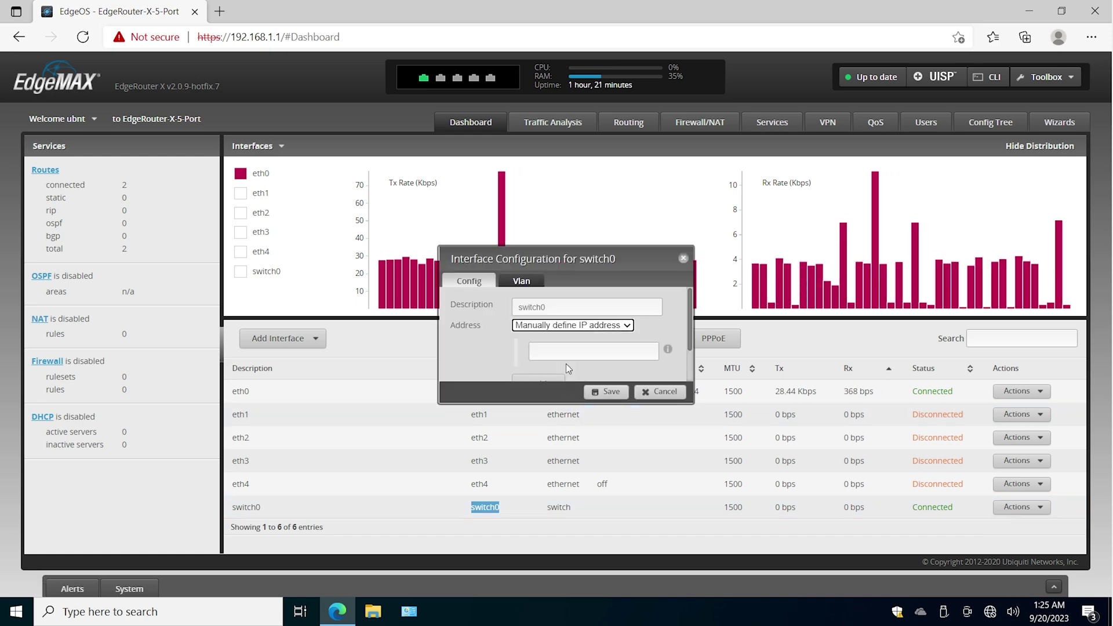
pyautogui.click(602, 353)
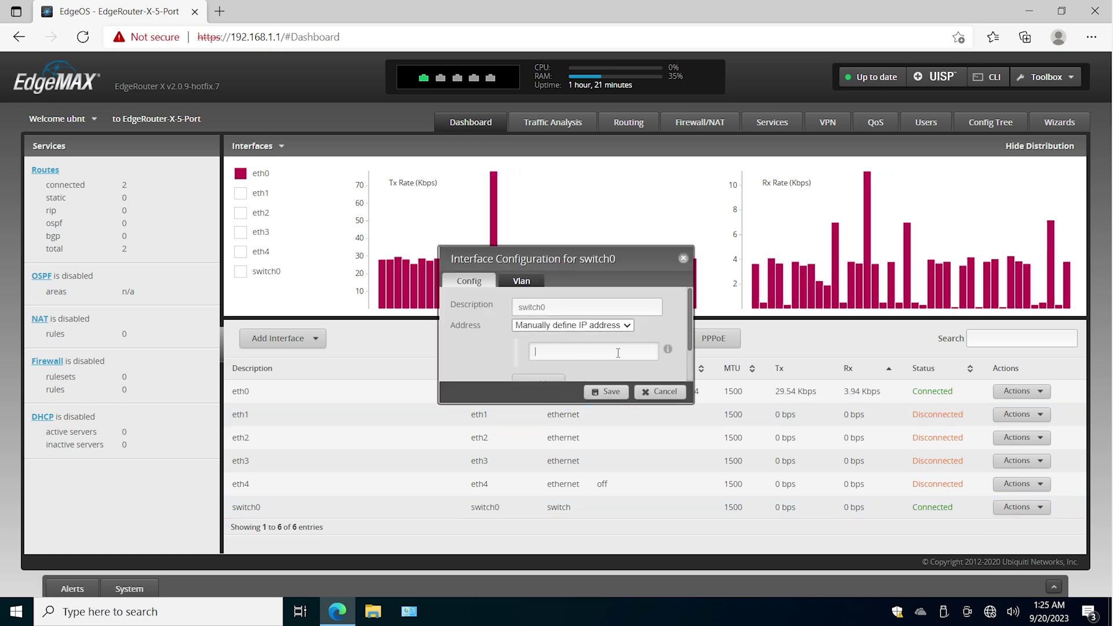
pyautogui.write('172')
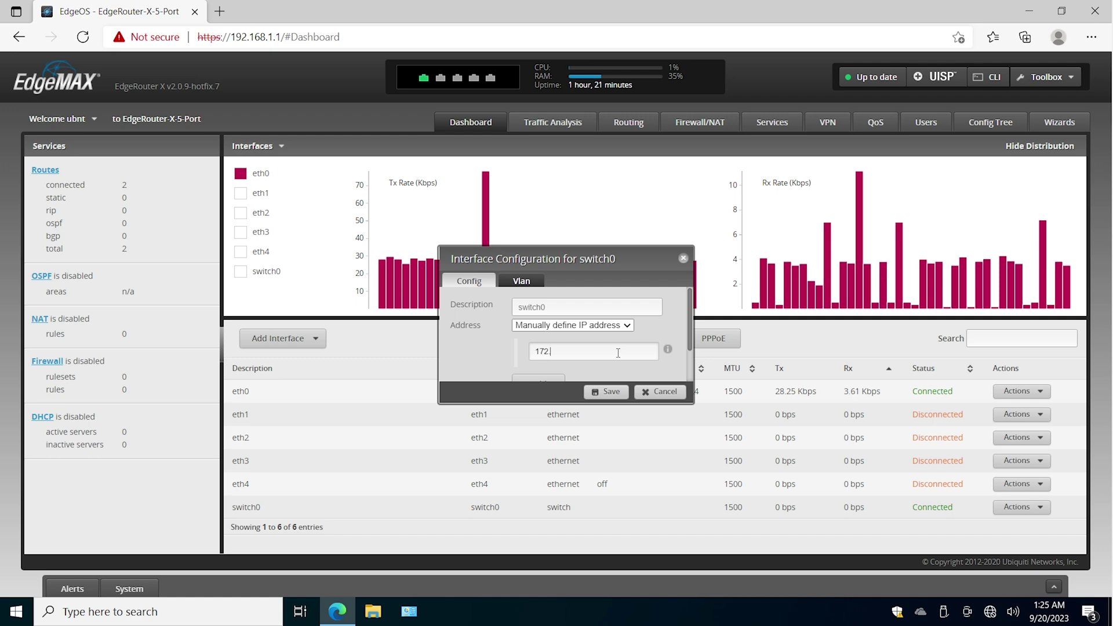
pyautogui.write('.16.0.1/24')
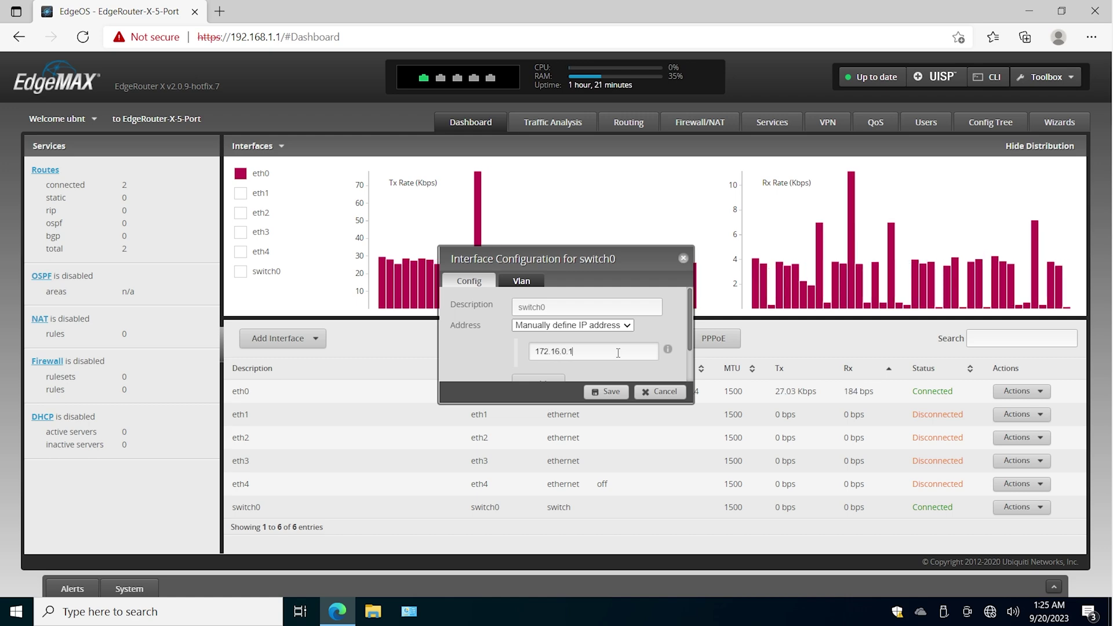
pyautogui.click(606, 393)
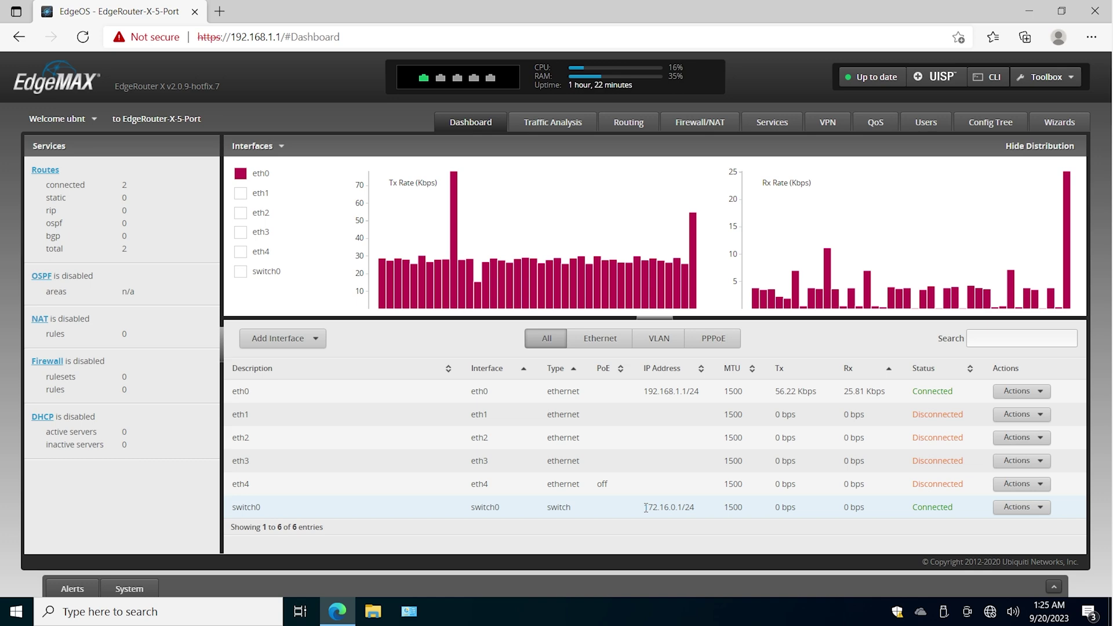
pyautogui.moveTo(646, 507); pyautogui.dragTo(743, 508)
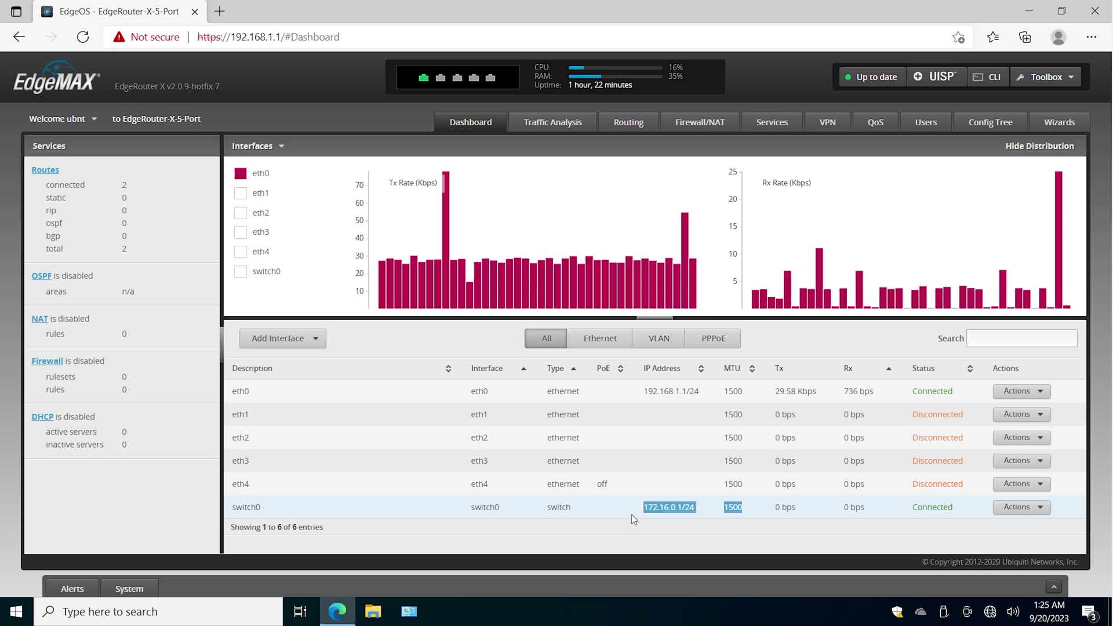
pyautogui.click(681, 486)
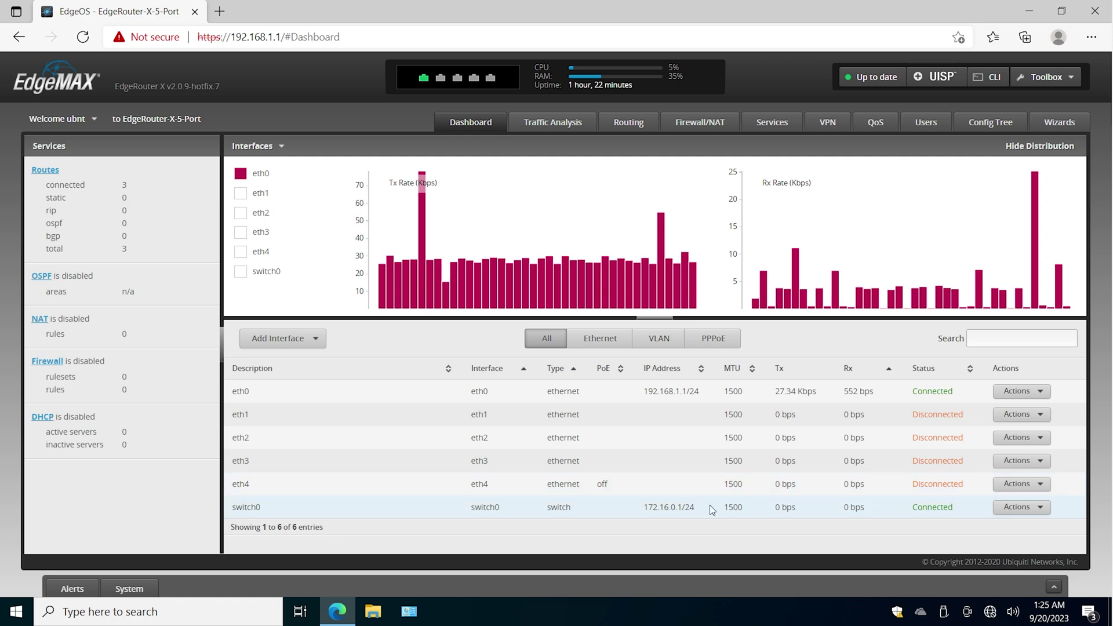
# - Review eth2's PoE and Config tabs, then cancel without changes
pyautogui.click(1032, 439)
pyautogui.click(1027, 457)
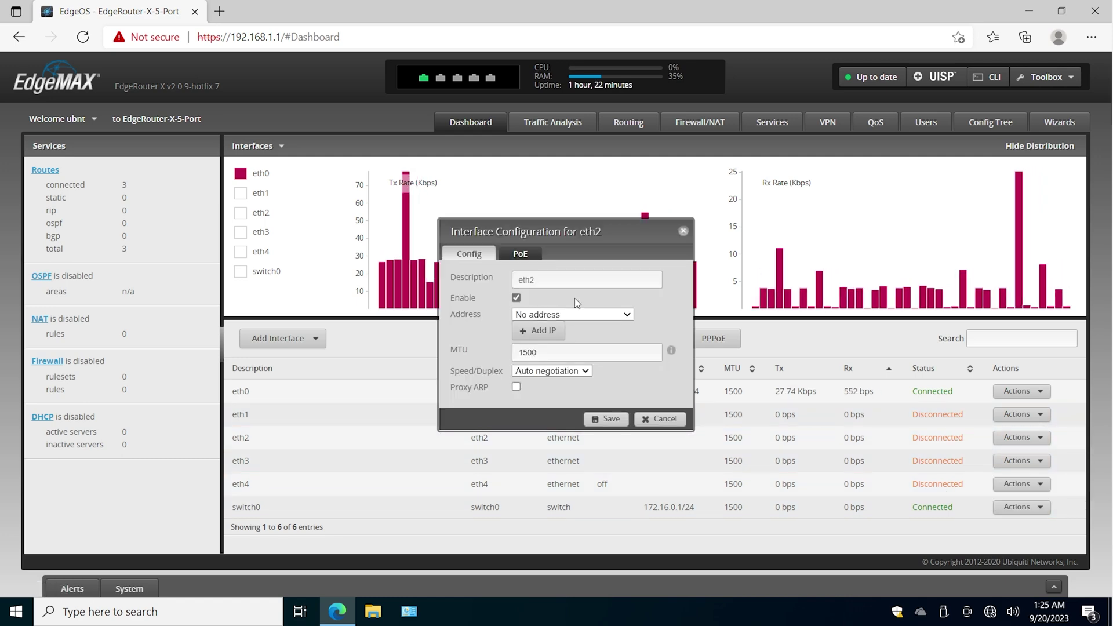
pyautogui.click(522, 254)
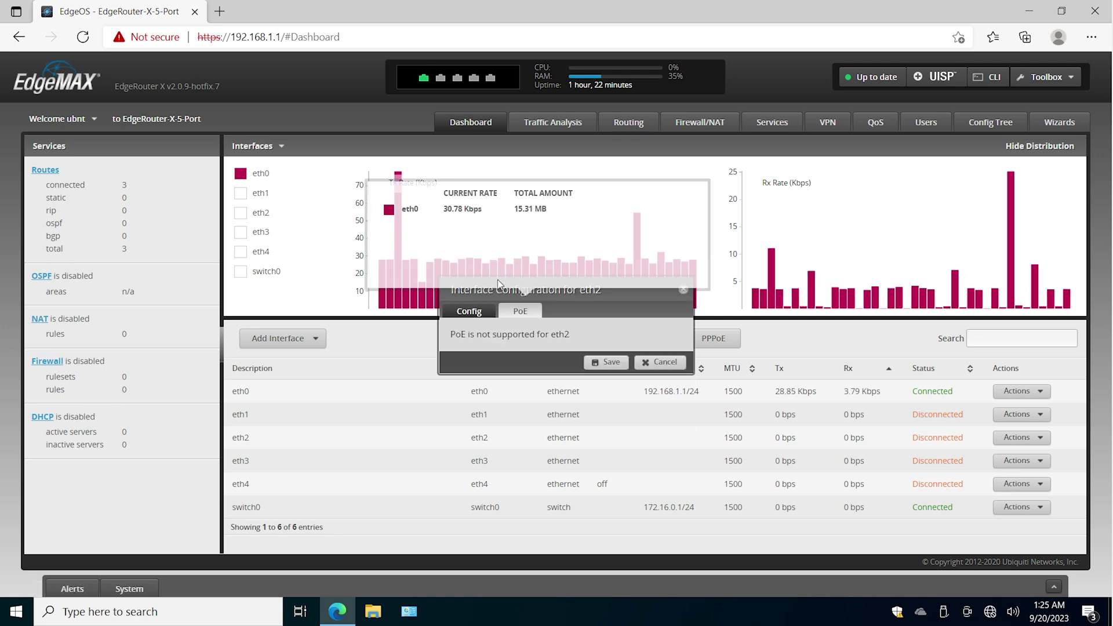
pyautogui.click(469, 254)
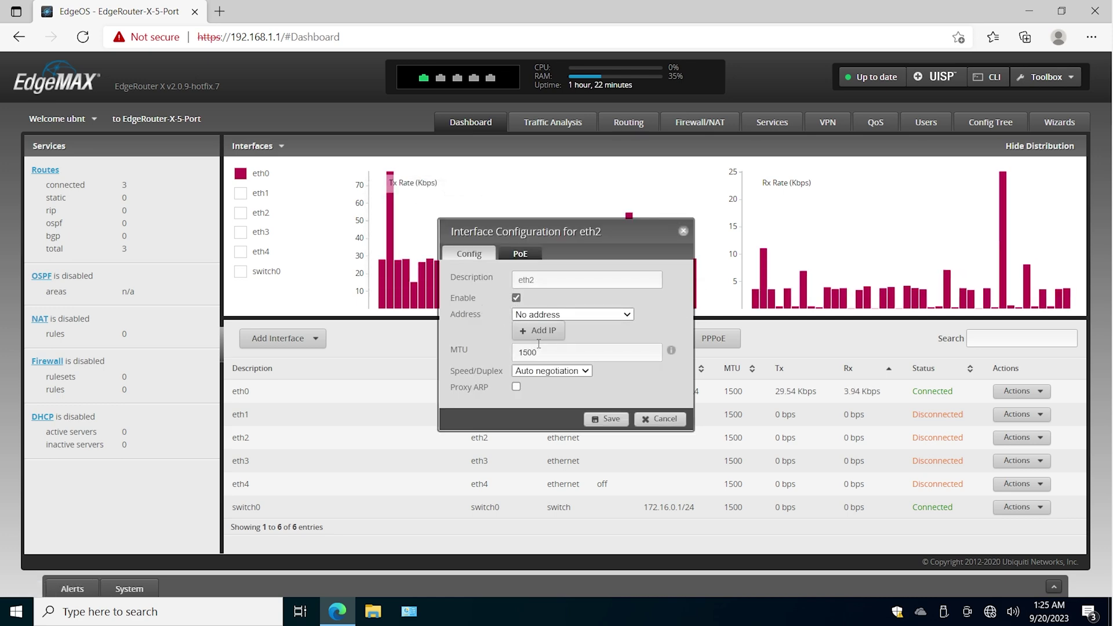
pyautogui.click(659, 418)
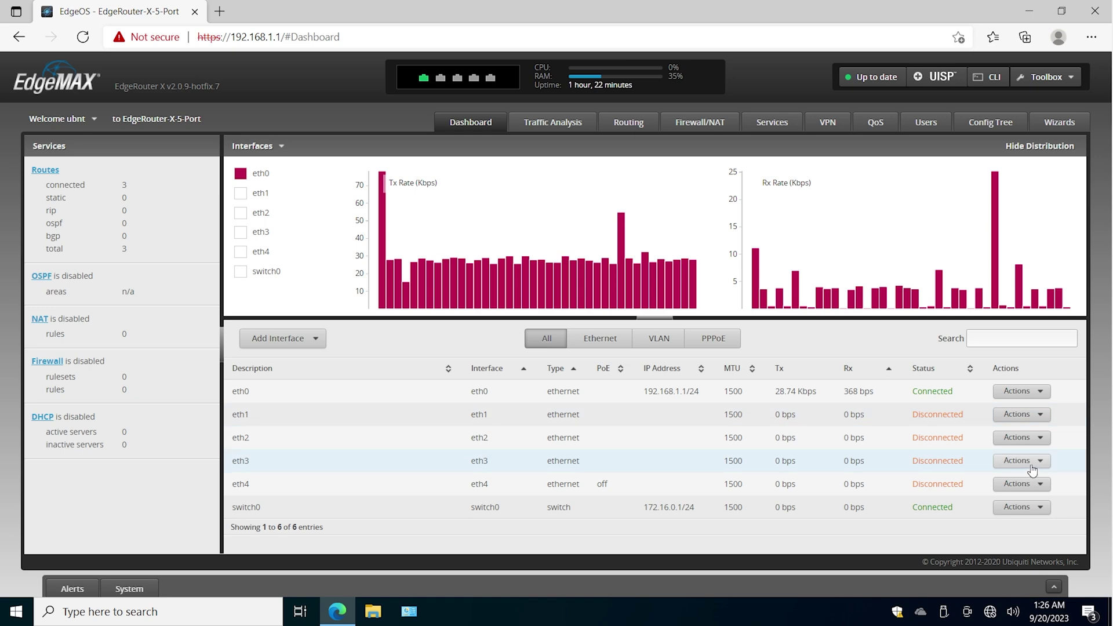
# - Open the eth3 and eth4 Config dialogs and cancel each unchanged
pyautogui.click(1022, 461)
pyautogui.click(1032, 480)
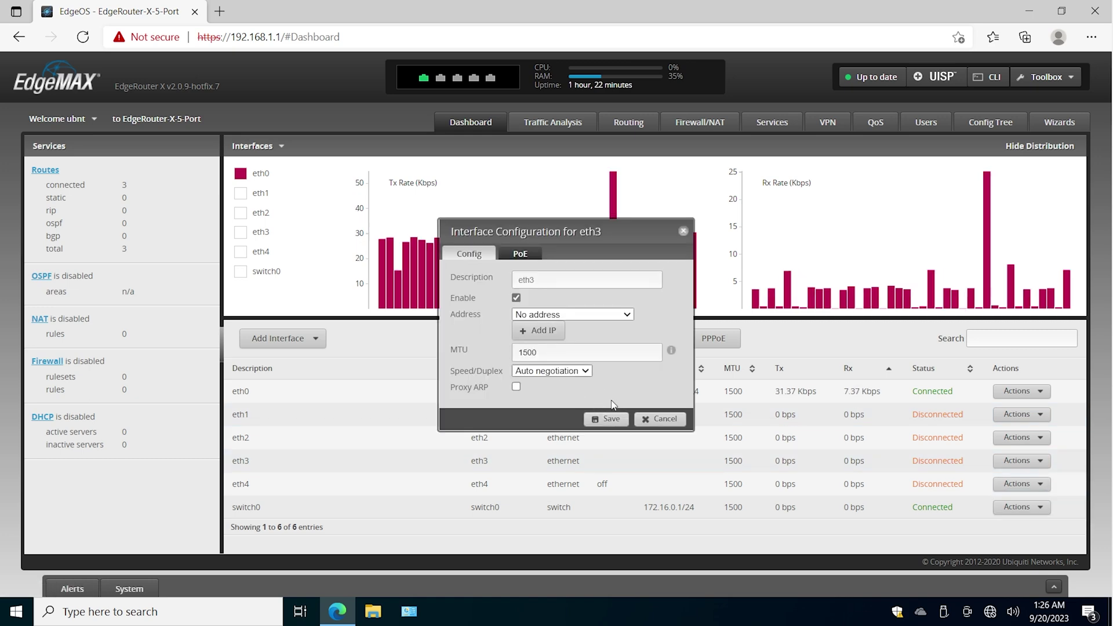
pyautogui.click(657, 420)
pyautogui.click(1015, 483)
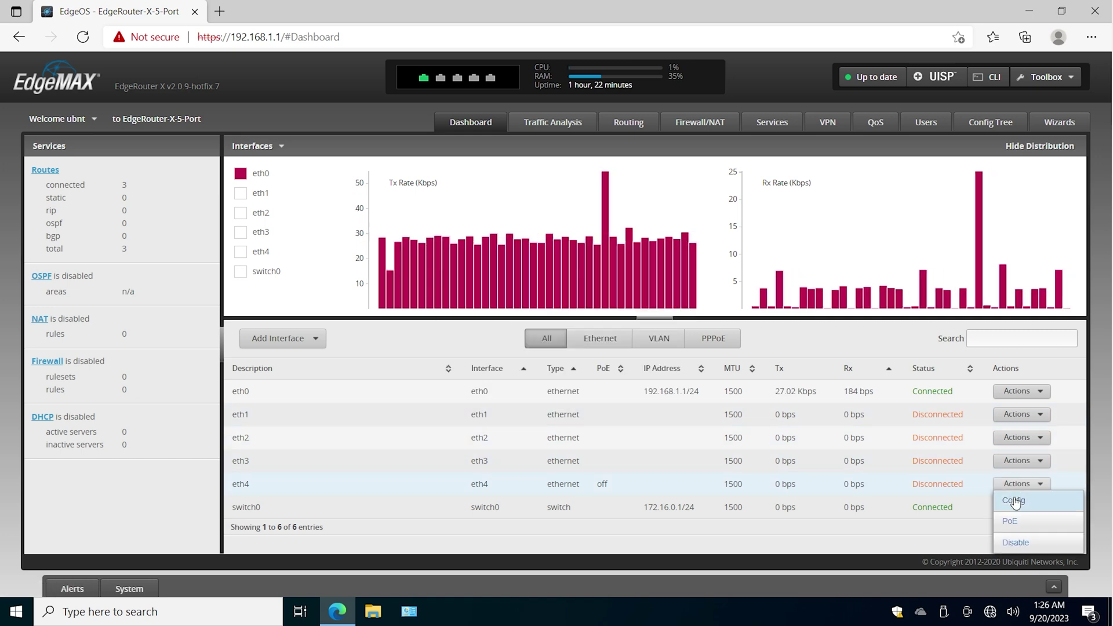
pyautogui.click(1025, 503)
pyautogui.click(660, 418)
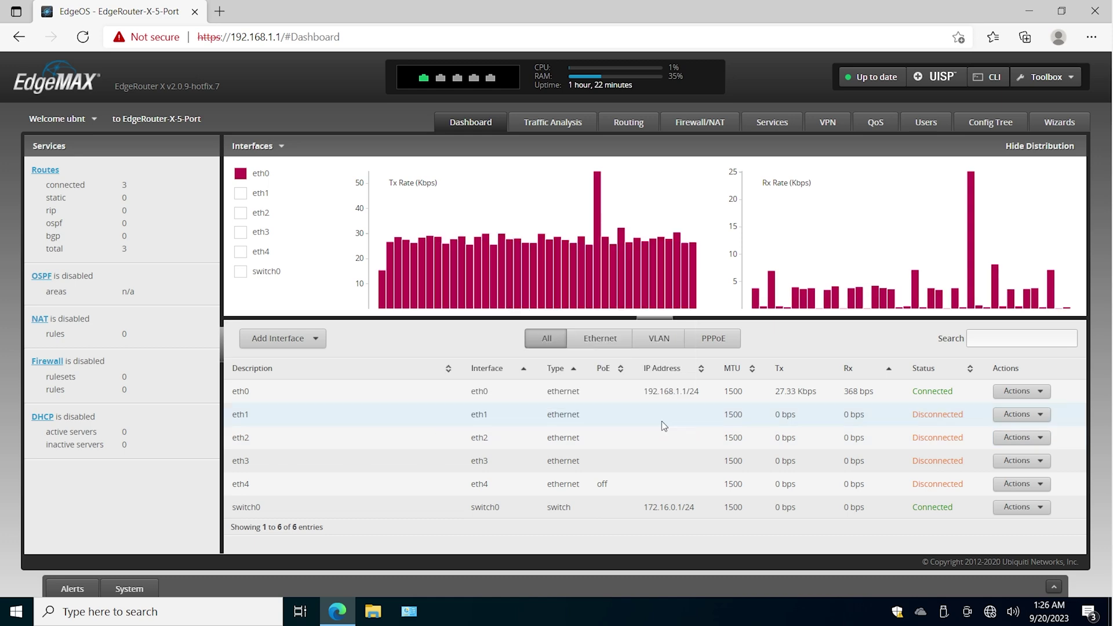
pyautogui.doubleClick(485, 507)
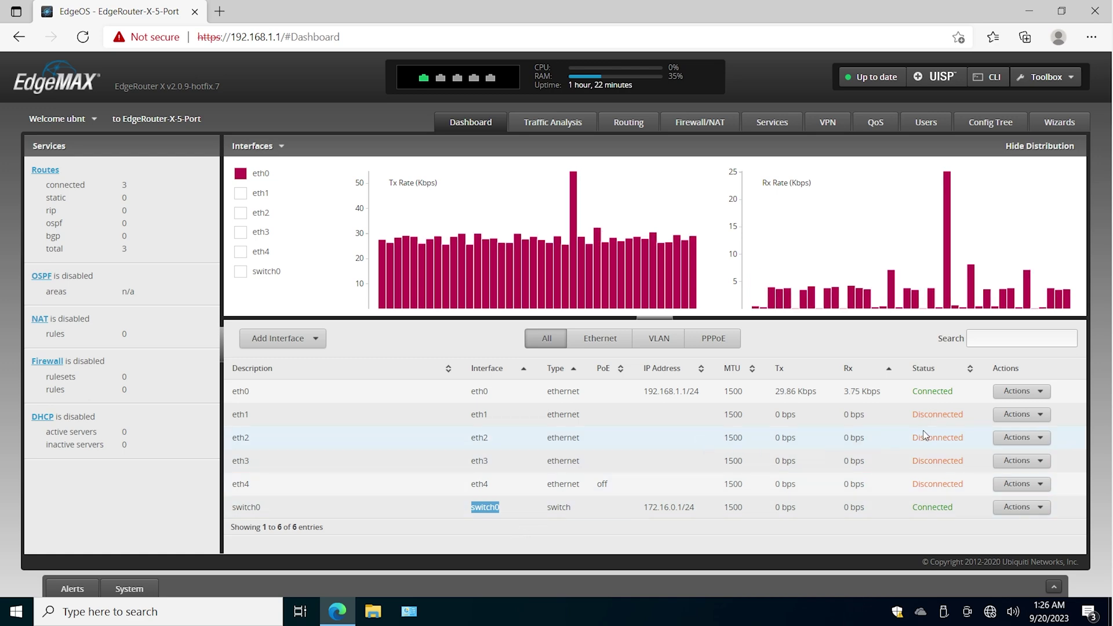
pyautogui.click(1021, 397)
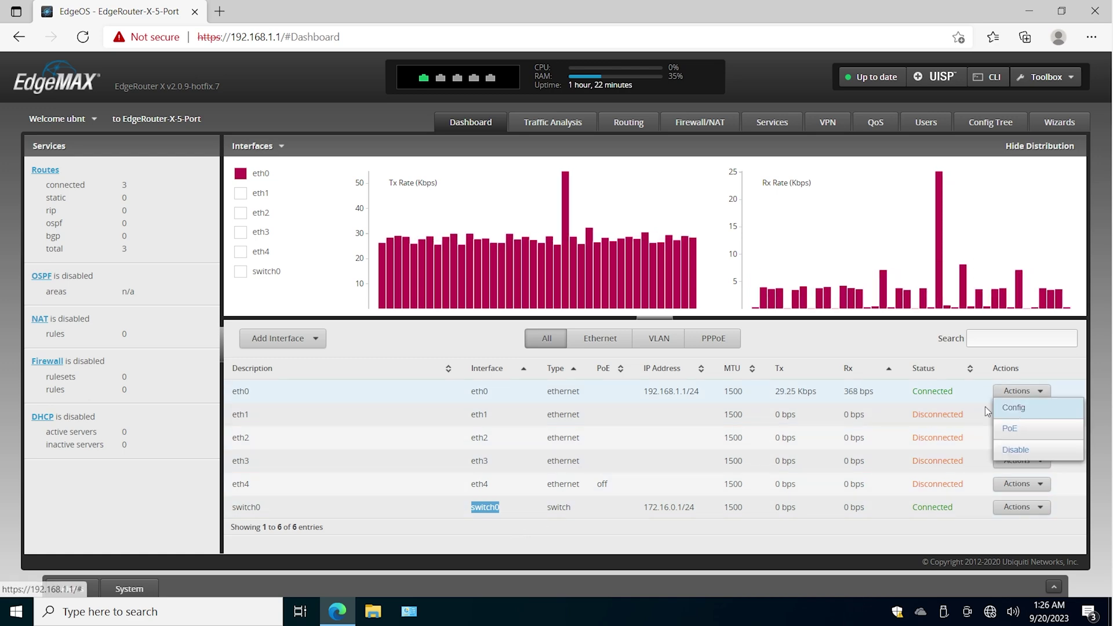
pyautogui.click(1017, 412)
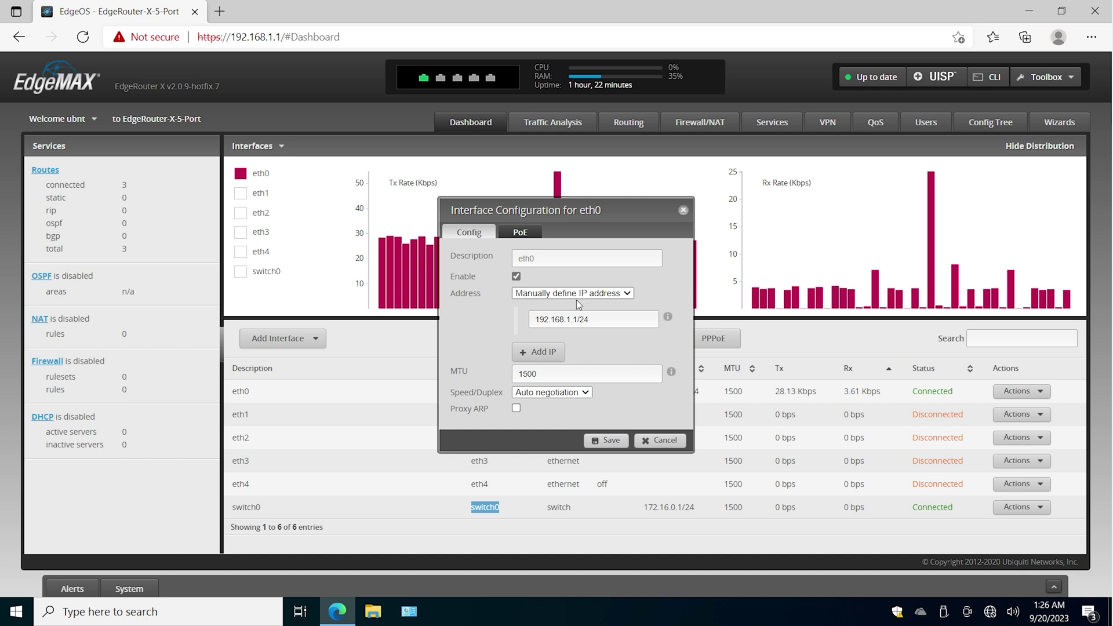
pyautogui.click(665, 440)
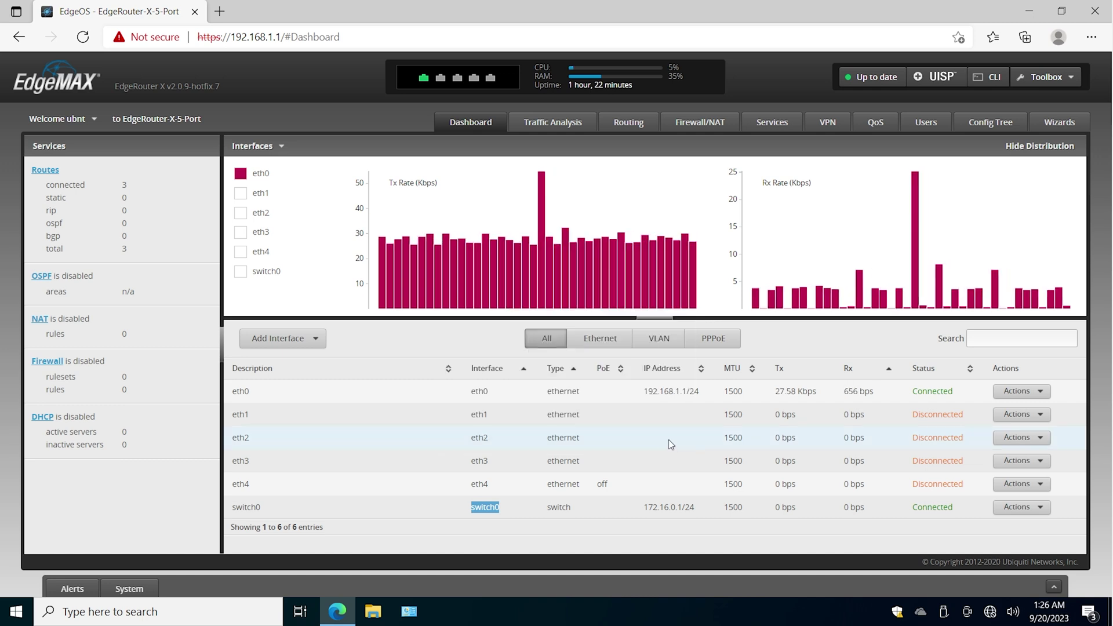
pyautogui.moveTo(642, 508); pyautogui.dragTo(684, 511)
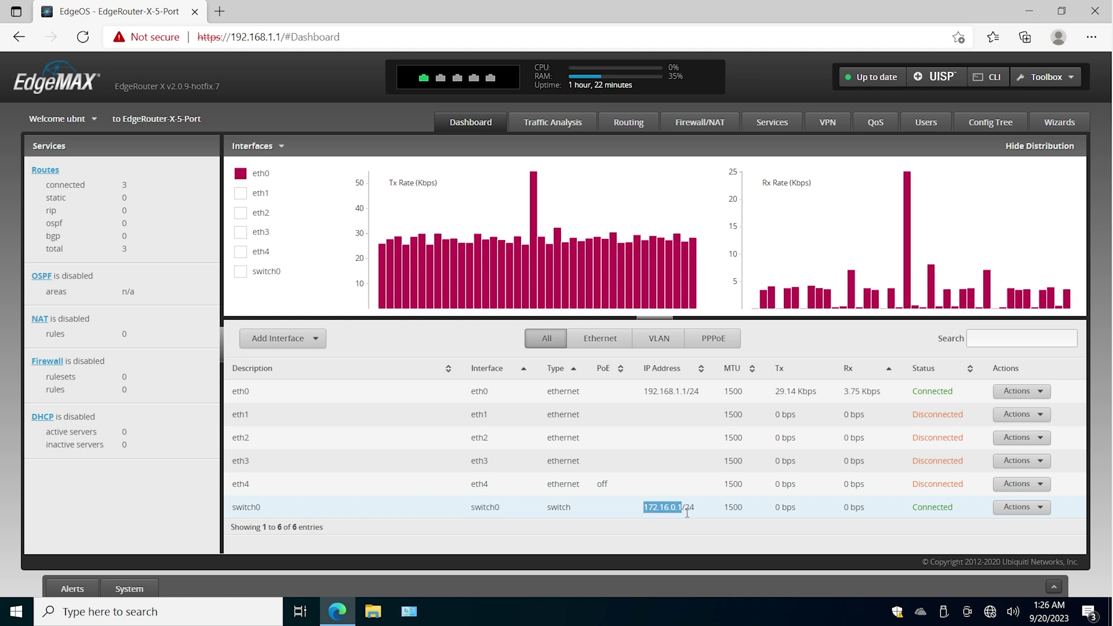
pyautogui.click(697, 513)
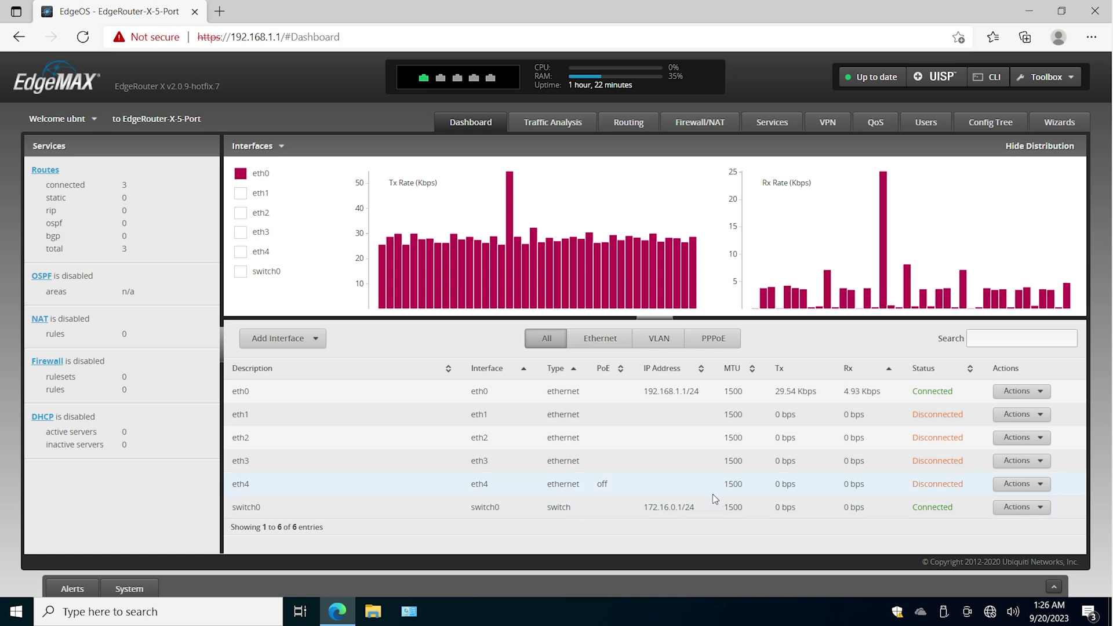
pyautogui.moveTo(704, 394)
pyautogui.mouseDown()
pyautogui.moveTo(666, 396)
pyautogui.moveTo(696, 396)
pyautogui.mouseUp()
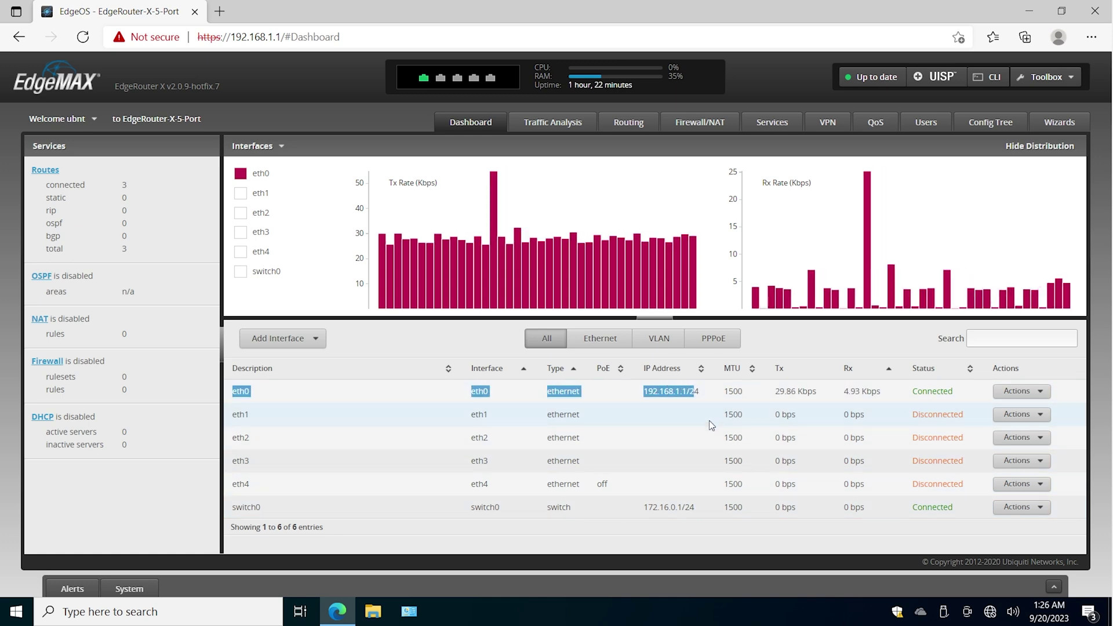
pyautogui.click(700, 518)
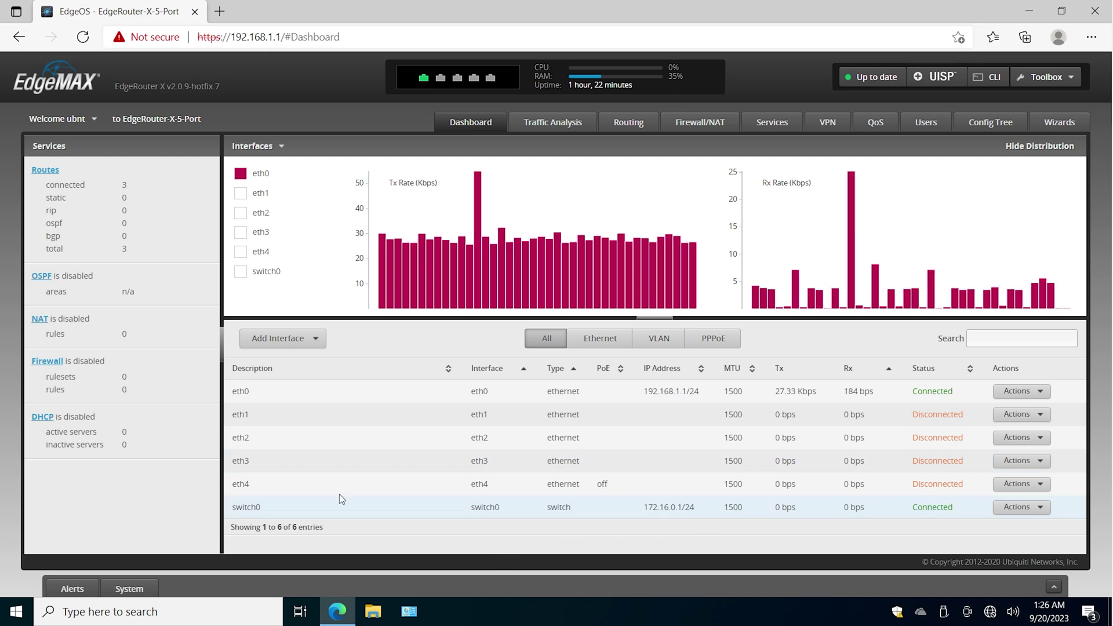
pyautogui.moveTo(250, 390); pyautogui.dragTo(237, 390)
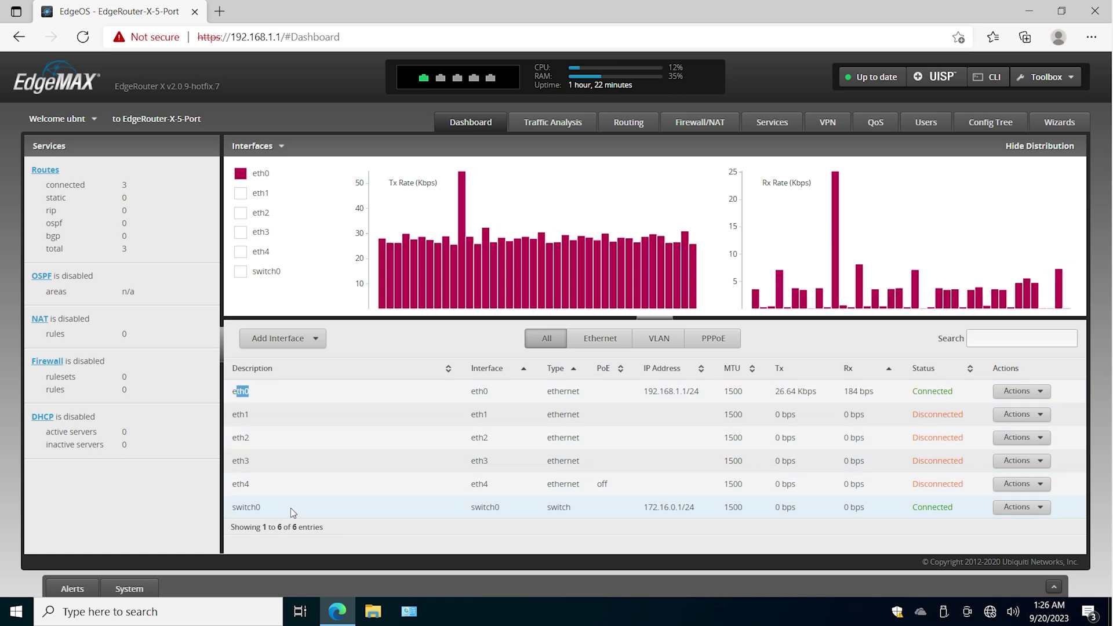
pyautogui.click(243, 485)
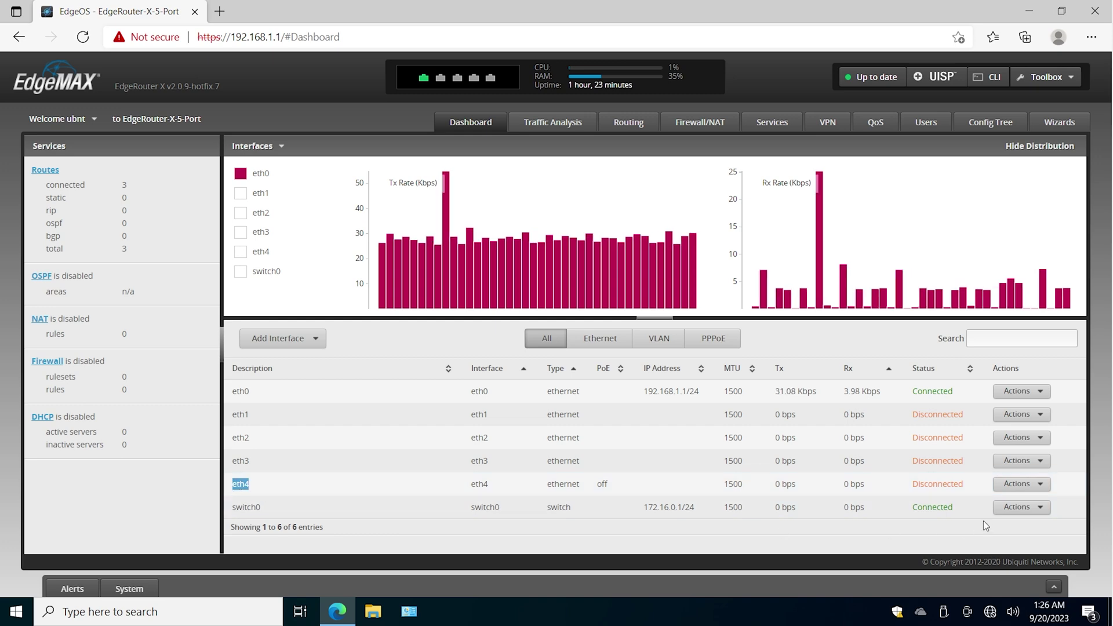
pyautogui.click(1020, 507)
# - Look at switch0's Vlan settings, close them, and reopen switch0's Config
pyautogui.click(1022, 527)
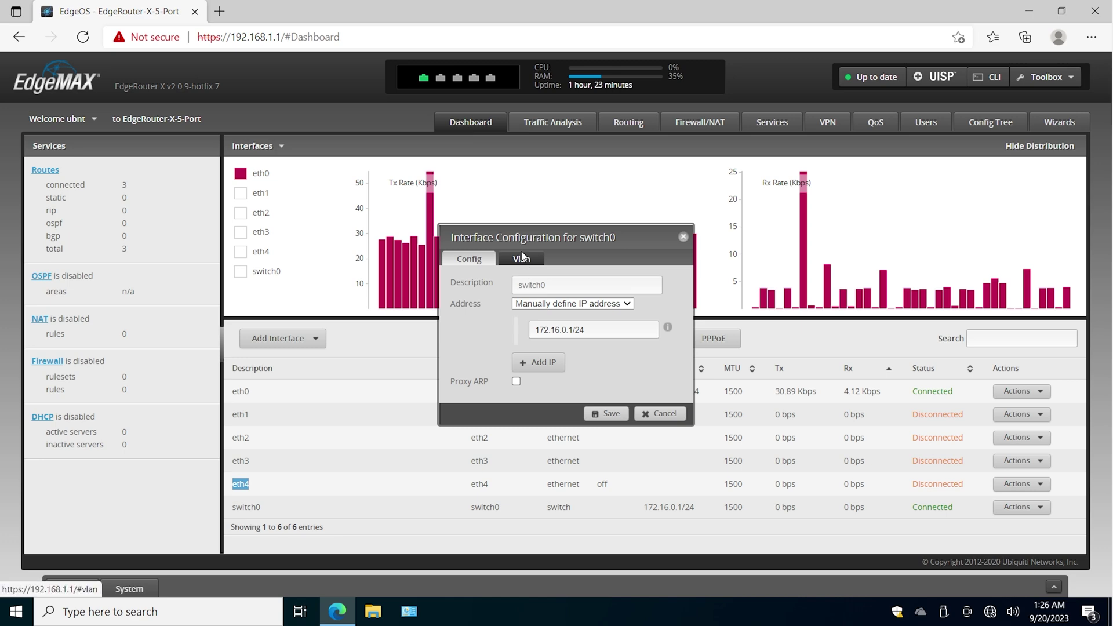
pyautogui.click(523, 259)
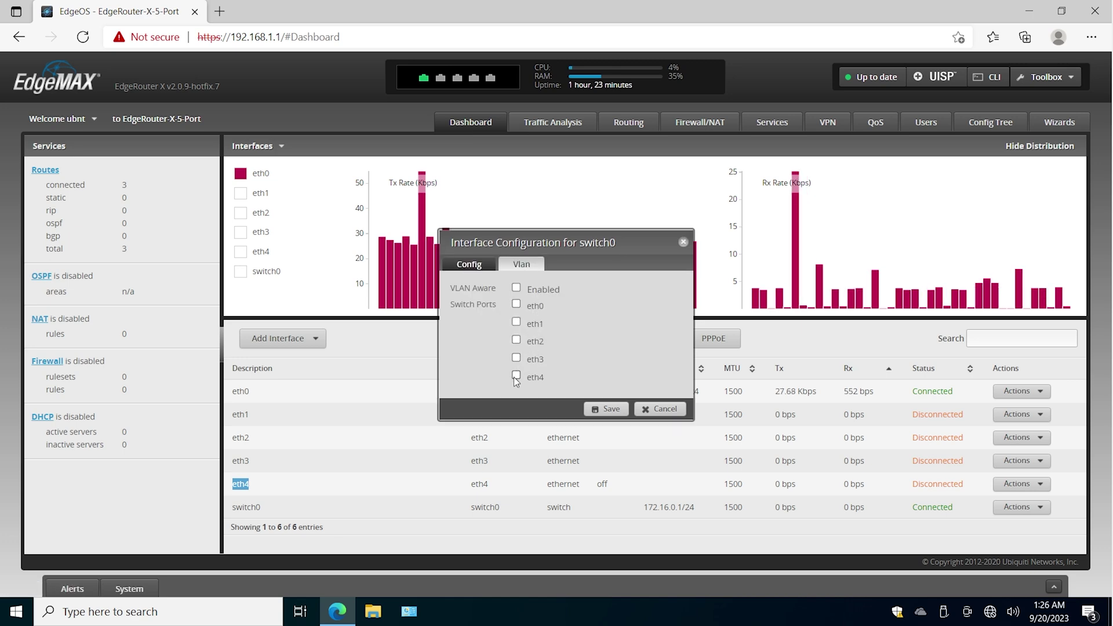
pyautogui.click(662, 408)
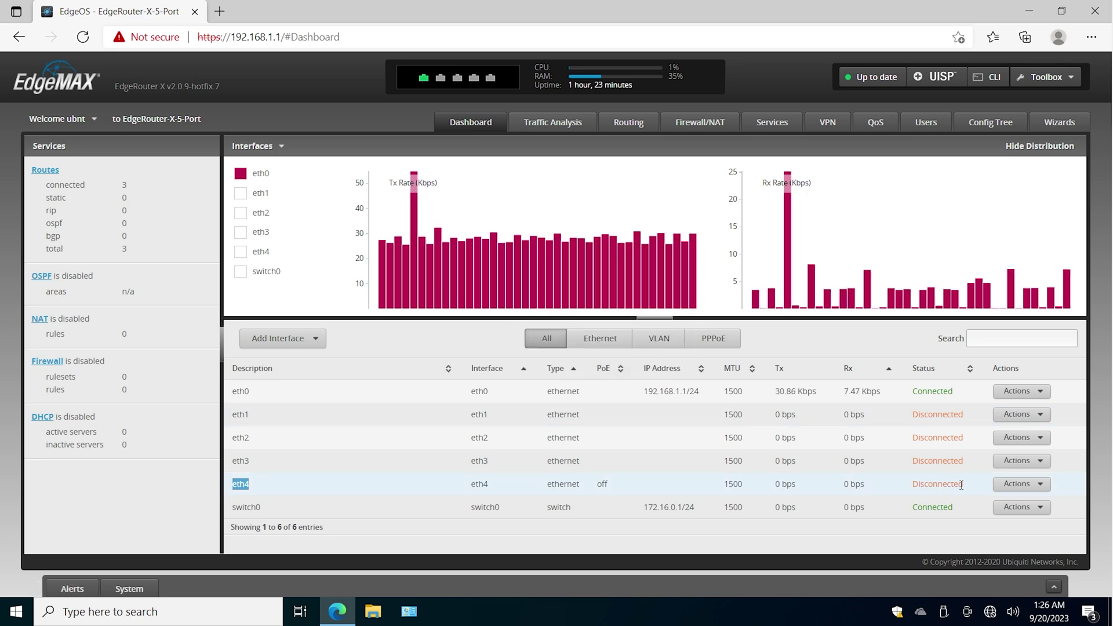
pyautogui.click(1017, 507)
pyautogui.click(1018, 523)
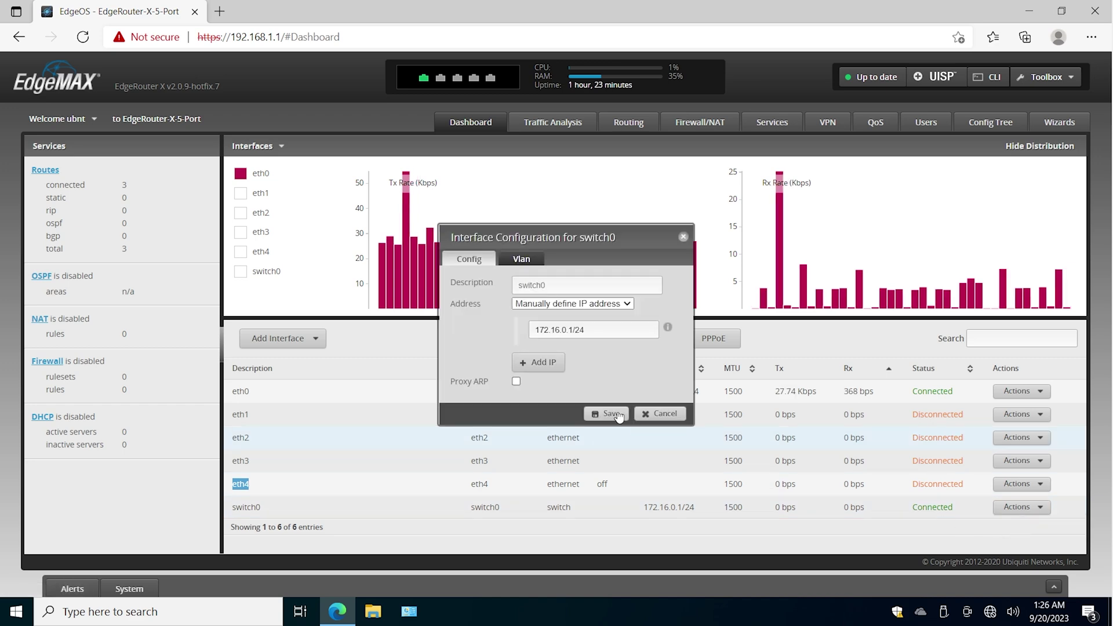
# - Tick eth3, eth4 and eth2 as switch0's Switch Ports and save
pyautogui.click(521, 261)
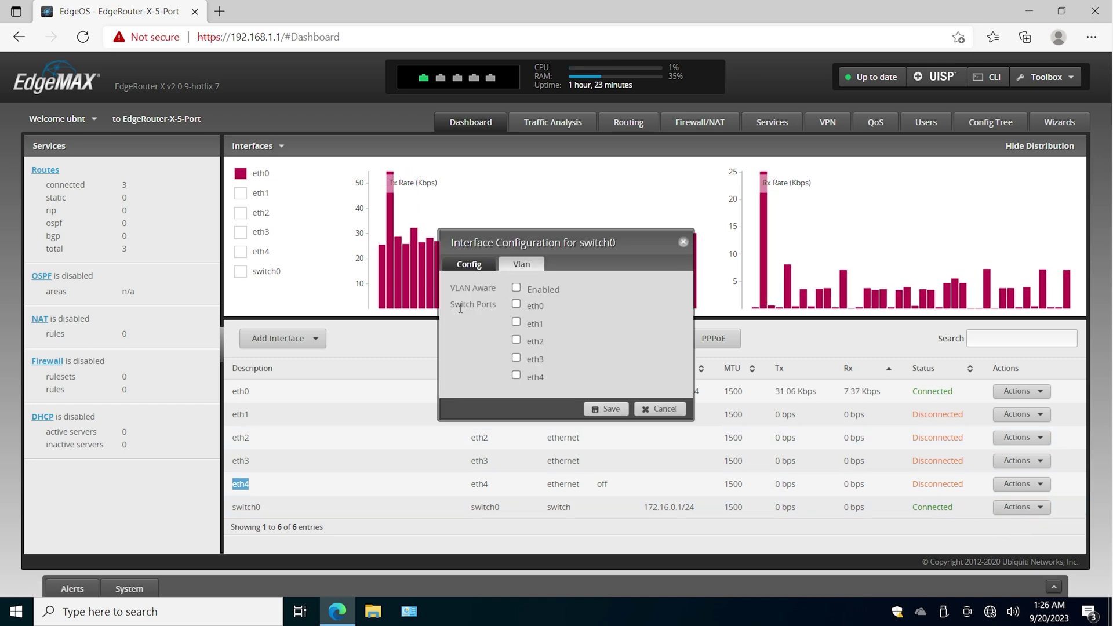
pyautogui.moveTo(448, 304); pyautogui.dragTo(506, 308)
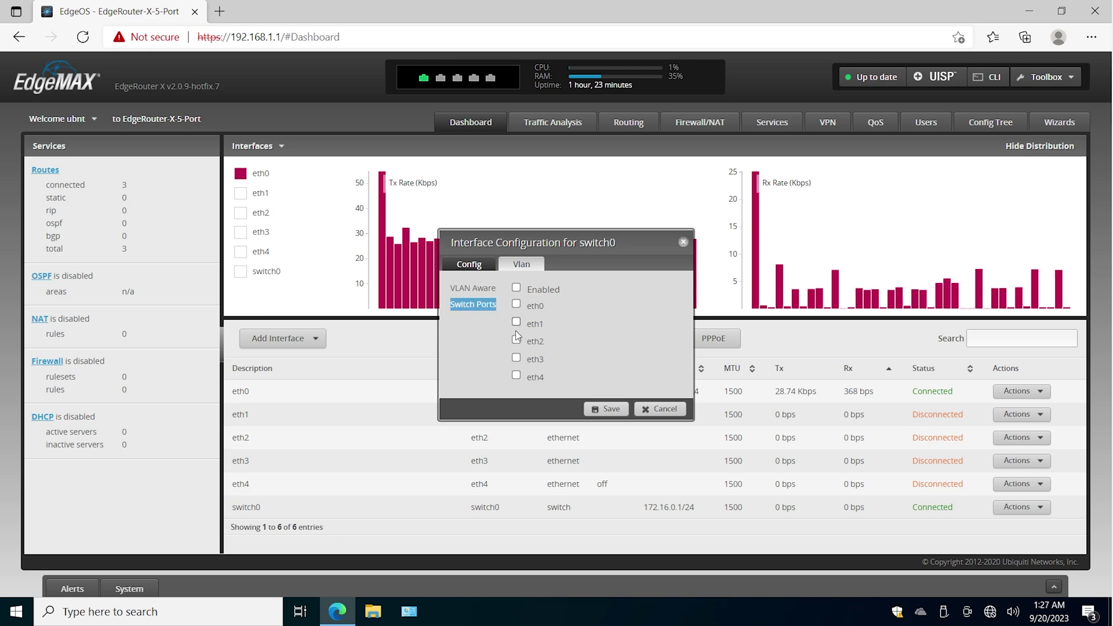
pyautogui.click(516, 358)
pyautogui.click(517, 376)
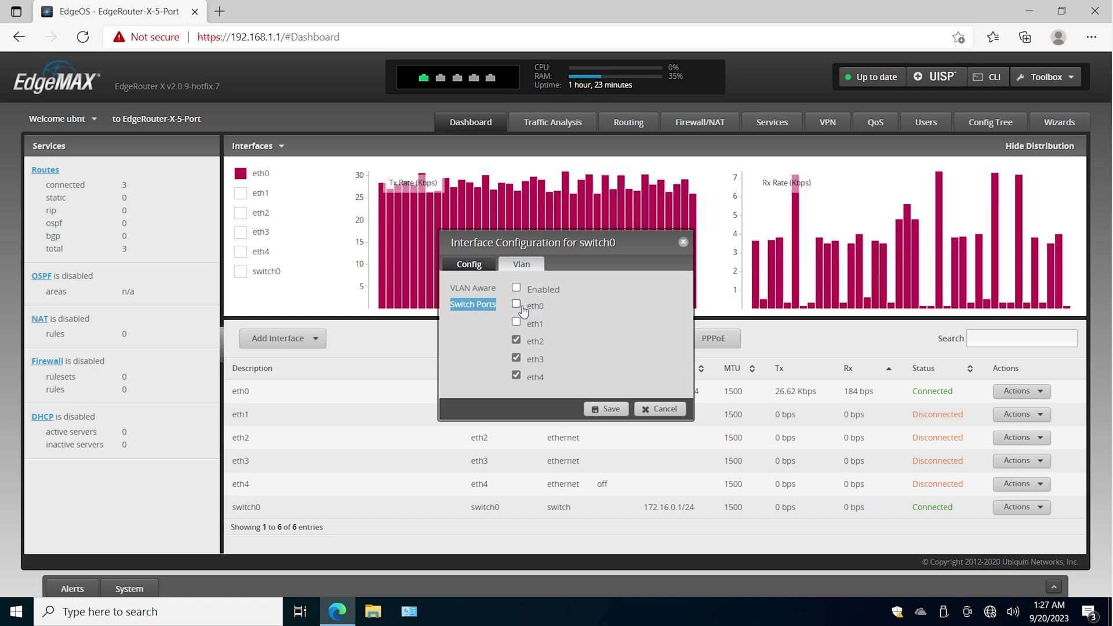
pyautogui.click(515, 339)
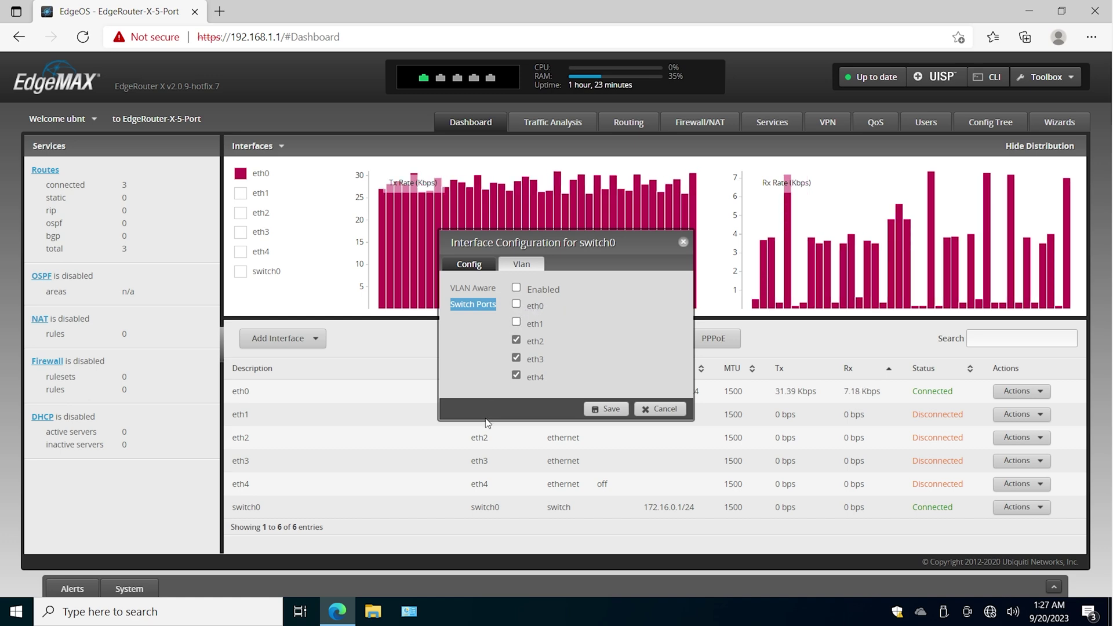
pyautogui.moveTo(572, 248); pyautogui.dragTo(838, 246)
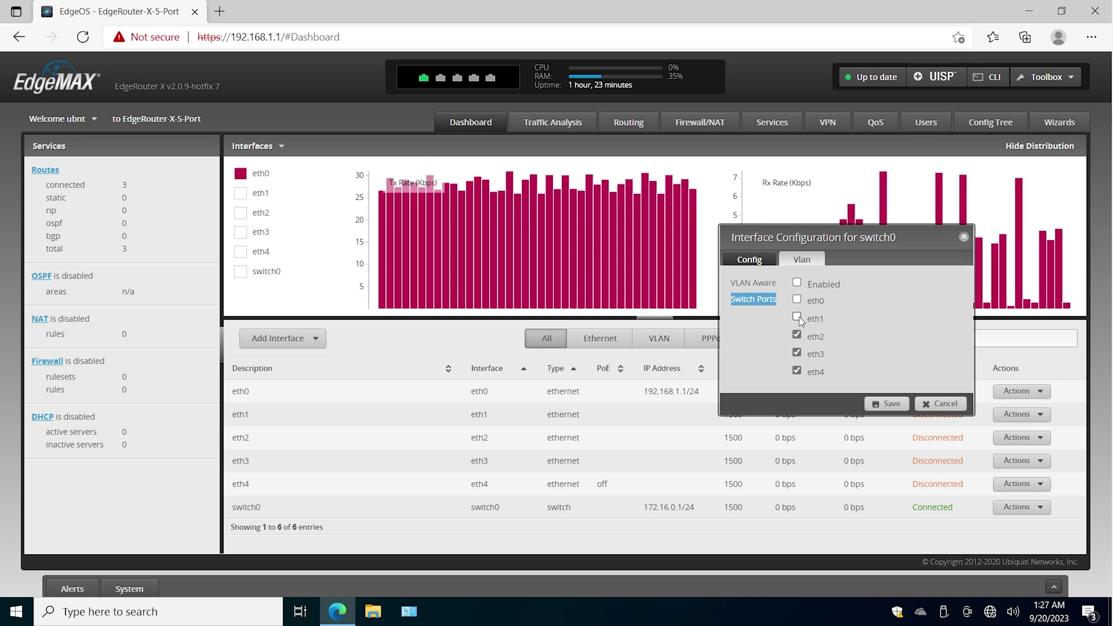
pyautogui.click(877, 406)
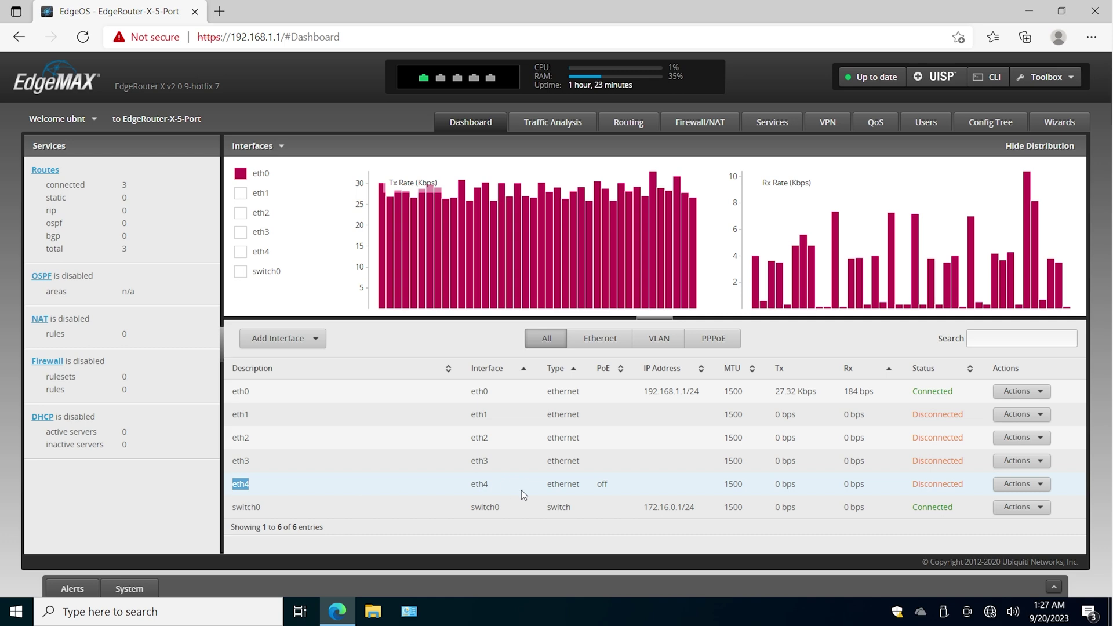
pyautogui.moveTo(645, 509); pyautogui.dragTo(692, 502)
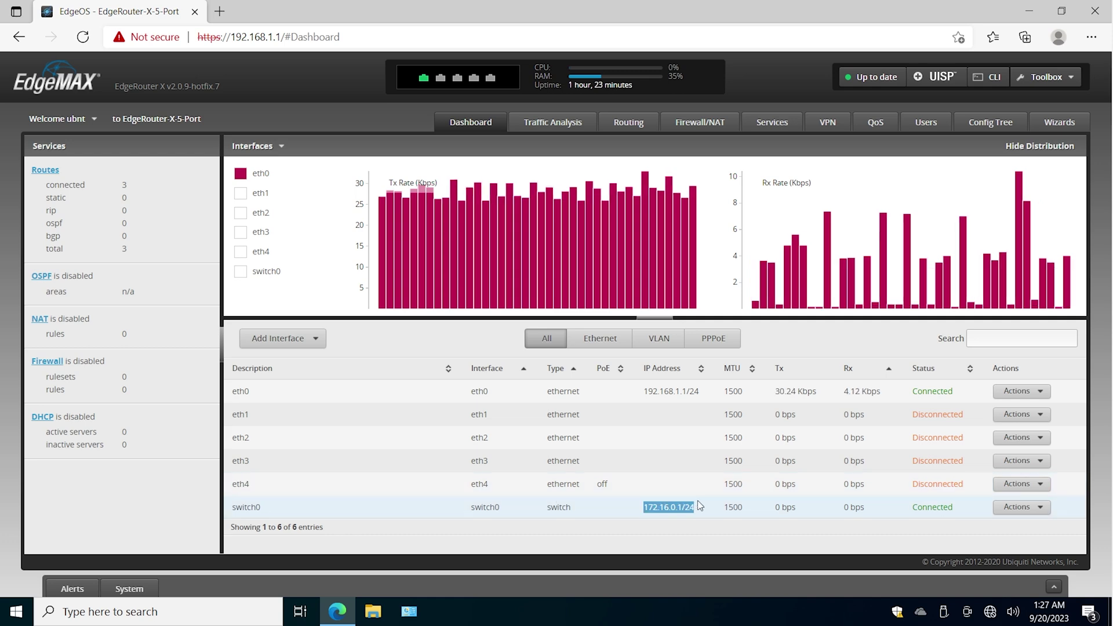
pyautogui.click(694, 502)
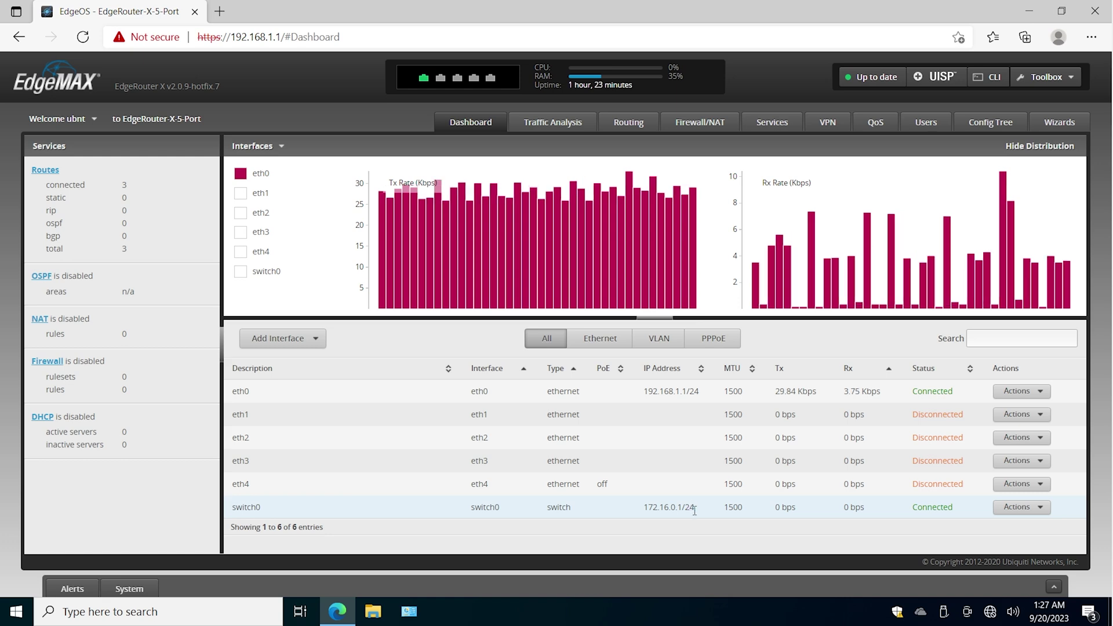
pyautogui.moveTo(697, 510); pyautogui.dragTo(643, 510)
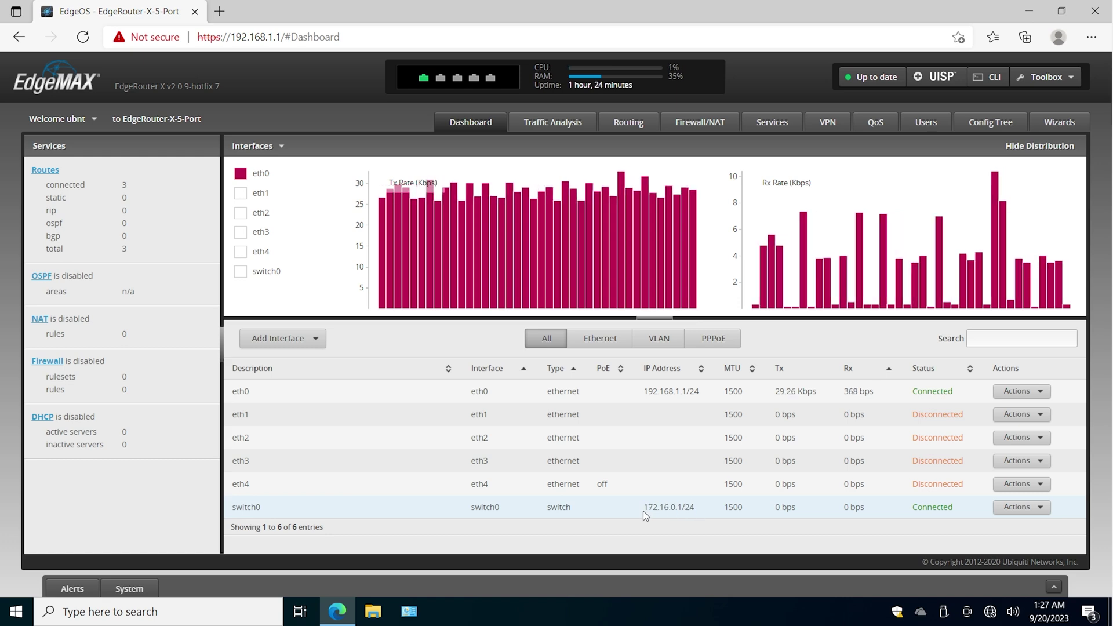
pyautogui.tripleClick(681, 507)
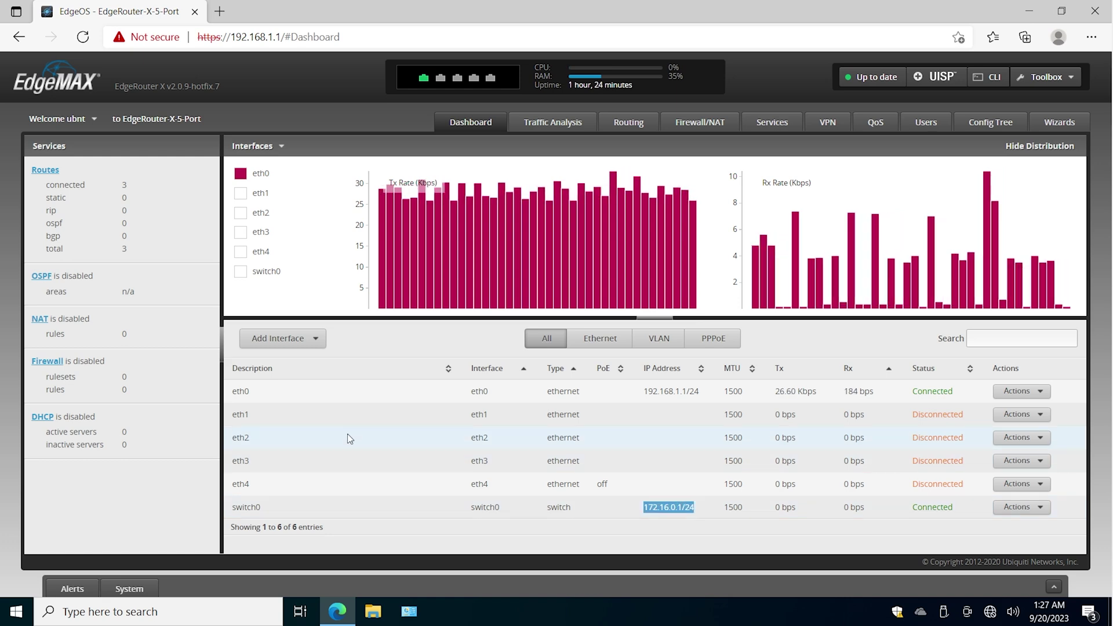
pyautogui.click(248, 390)
pyautogui.moveTo(248, 390); pyautogui.dragTo(227, 390)
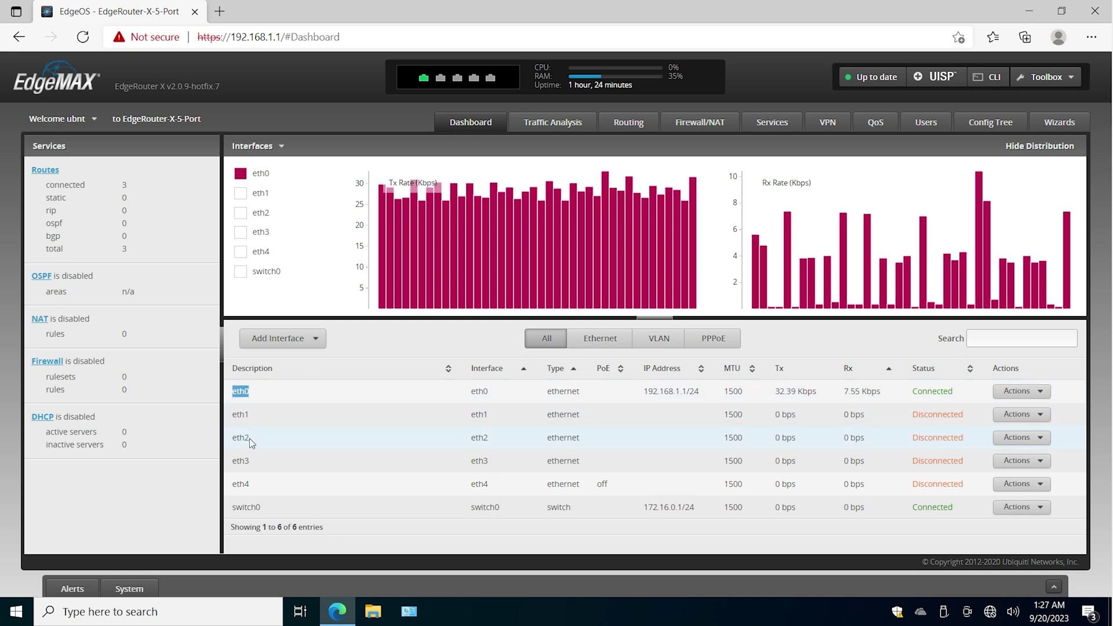
pyautogui.moveTo(259, 485); pyautogui.dragTo(230, 487)
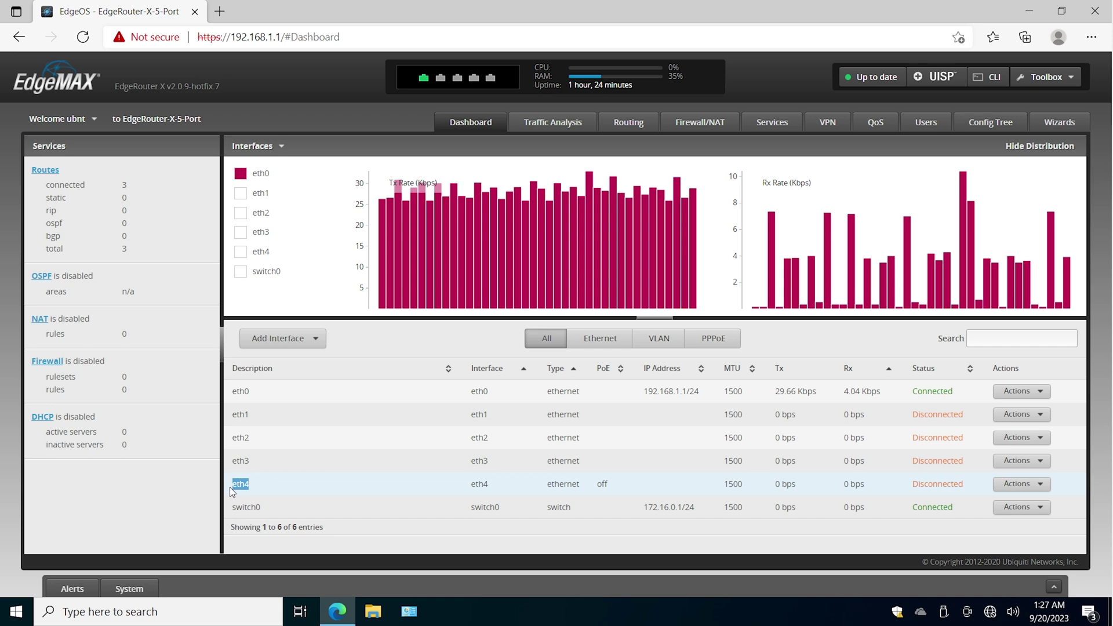
pyautogui.moveTo(632, 514); pyautogui.dragTo(682, 516)
pyautogui.rightClick(413, 612)
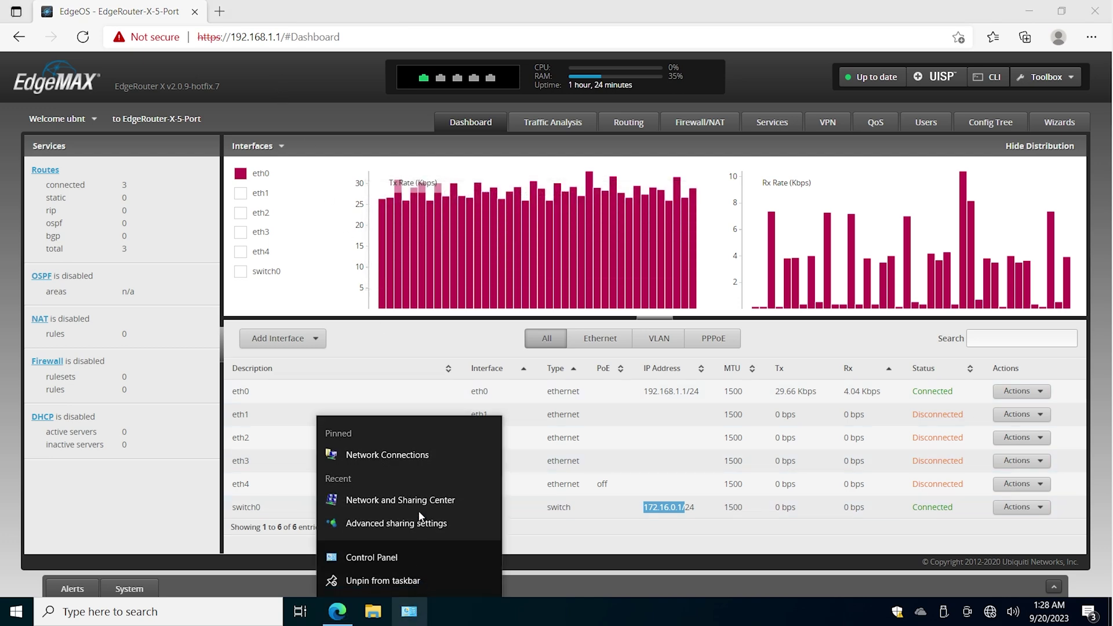
# - Open the usb_xhci adapter's IPv4 properties from Network Connections
pyautogui.click(419, 455)
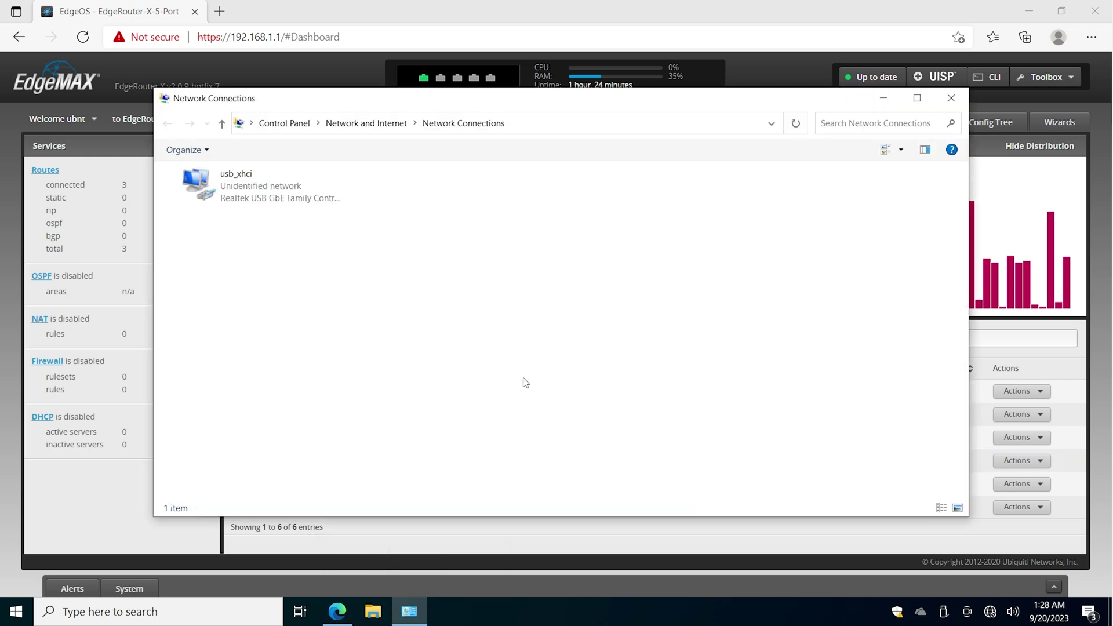
pyautogui.doubleClick(264, 182)
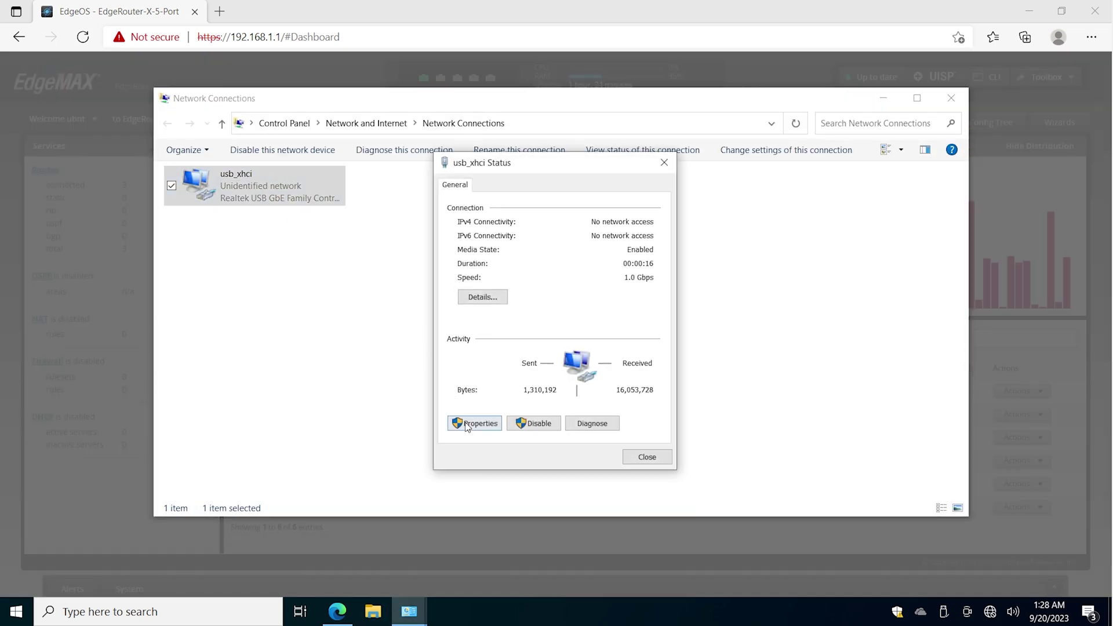
pyautogui.click(467, 422)
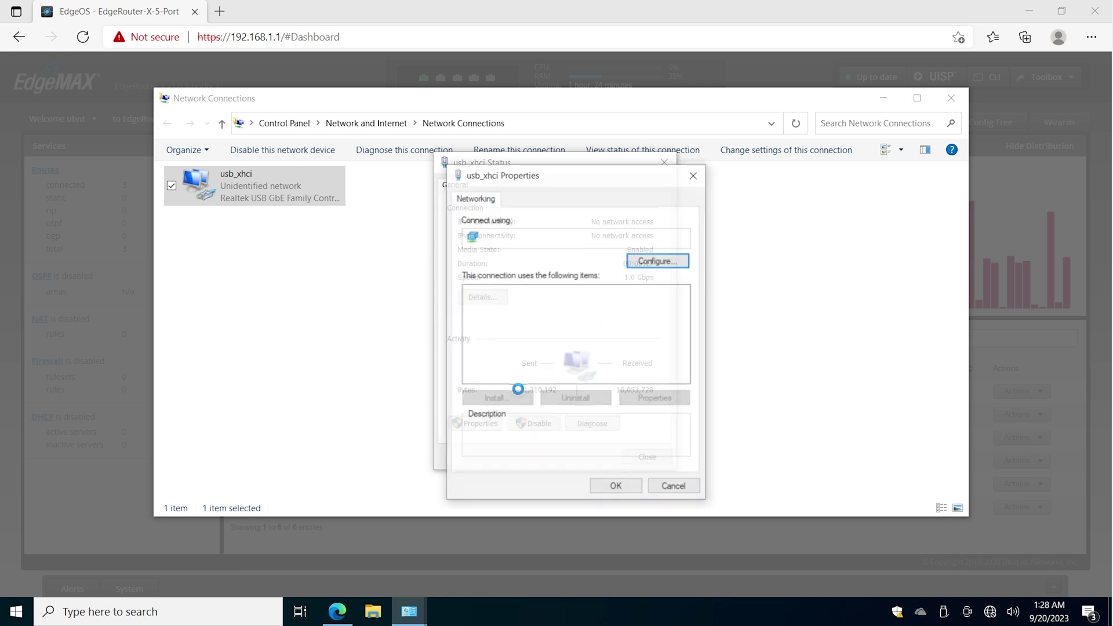
pyautogui.click(587, 368)
pyautogui.doubleClick(606, 328)
# - Set a static IPv4 address 172.16.0.5 with mask 255.255.255.0 and apply it
pyautogui.doubleClick(634, 351)
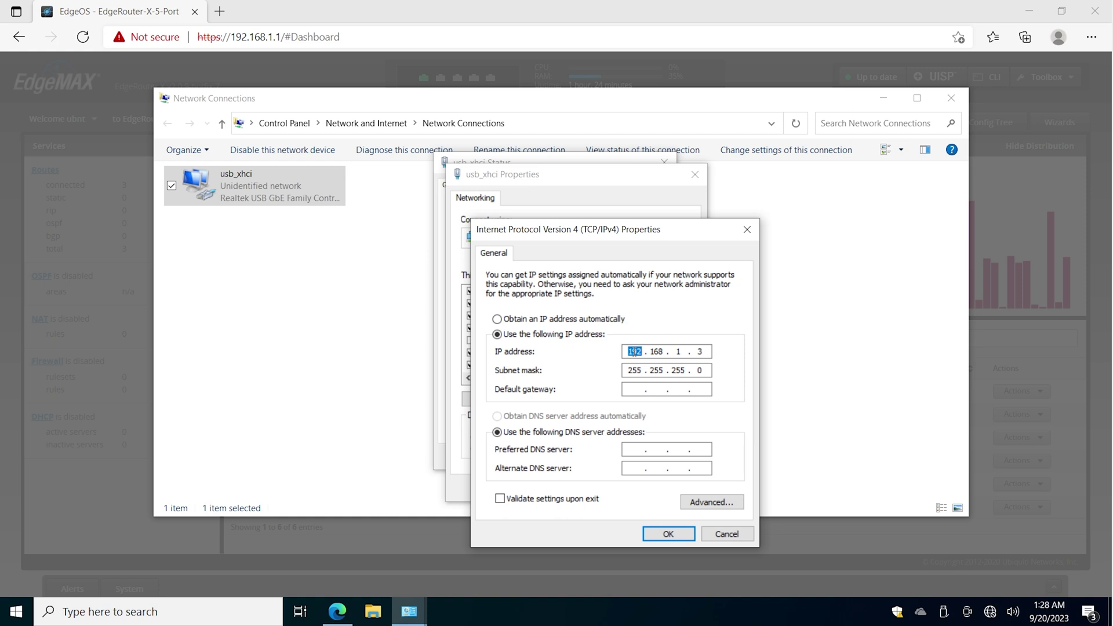
pyautogui.click(582, 319)
pyautogui.click(498, 335)
pyautogui.press('Tab')
pyautogui.write('255255255')
pyautogui.click(667, 534)
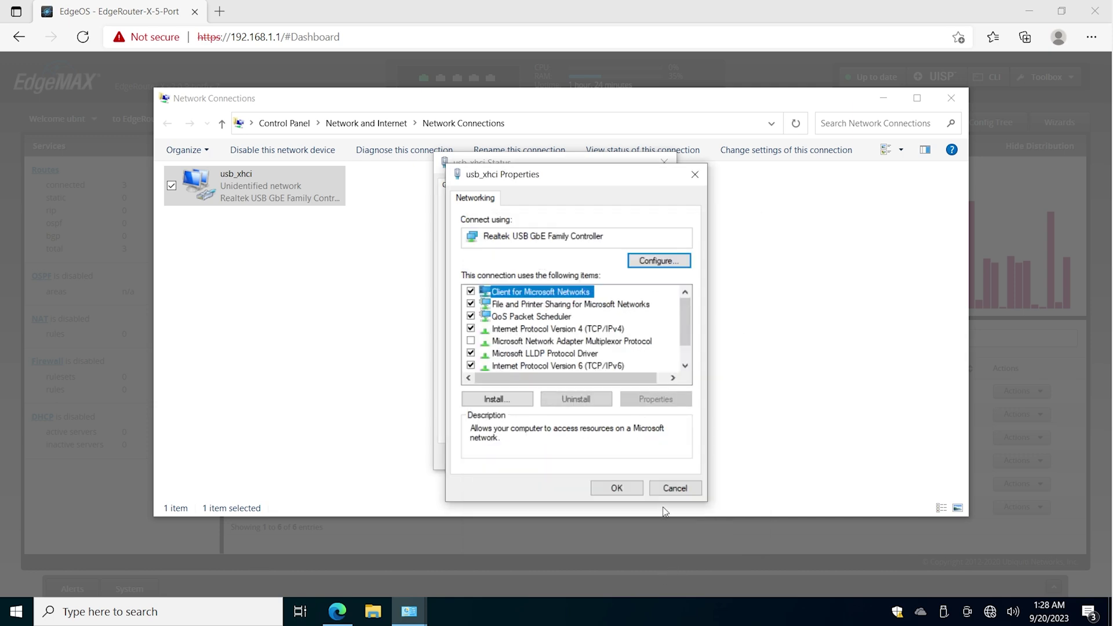
pyautogui.click(616, 487)
# - Verify the active address and mask in Details, then close all connection windows
pyautogui.click(483, 297)
pyautogui.click(591, 293)
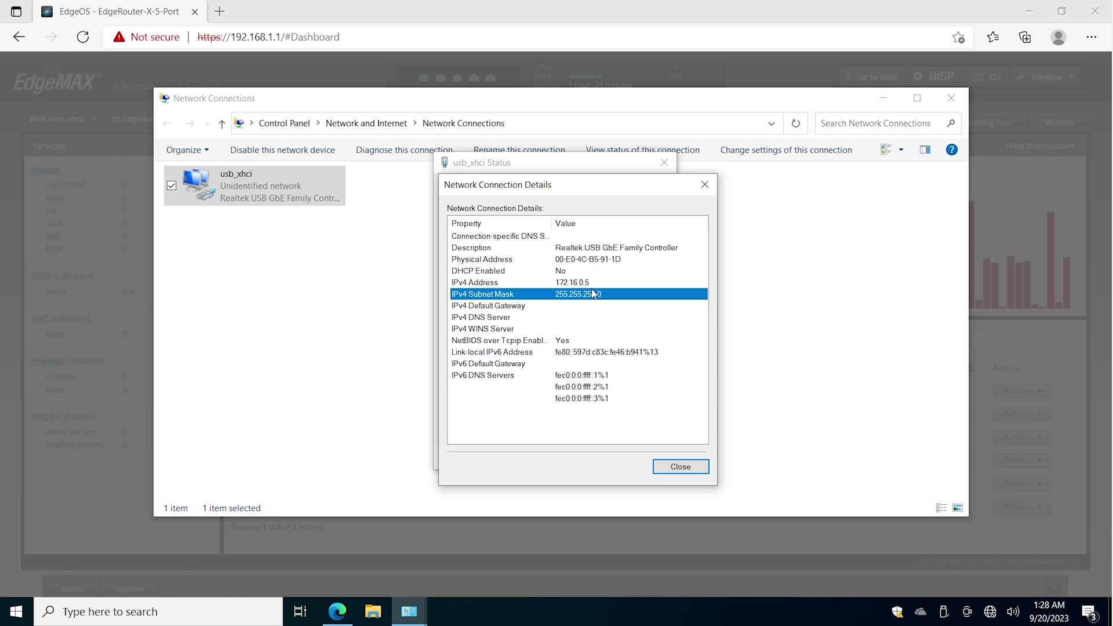
pyautogui.click(600, 283)
pyautogui.press('Escape')
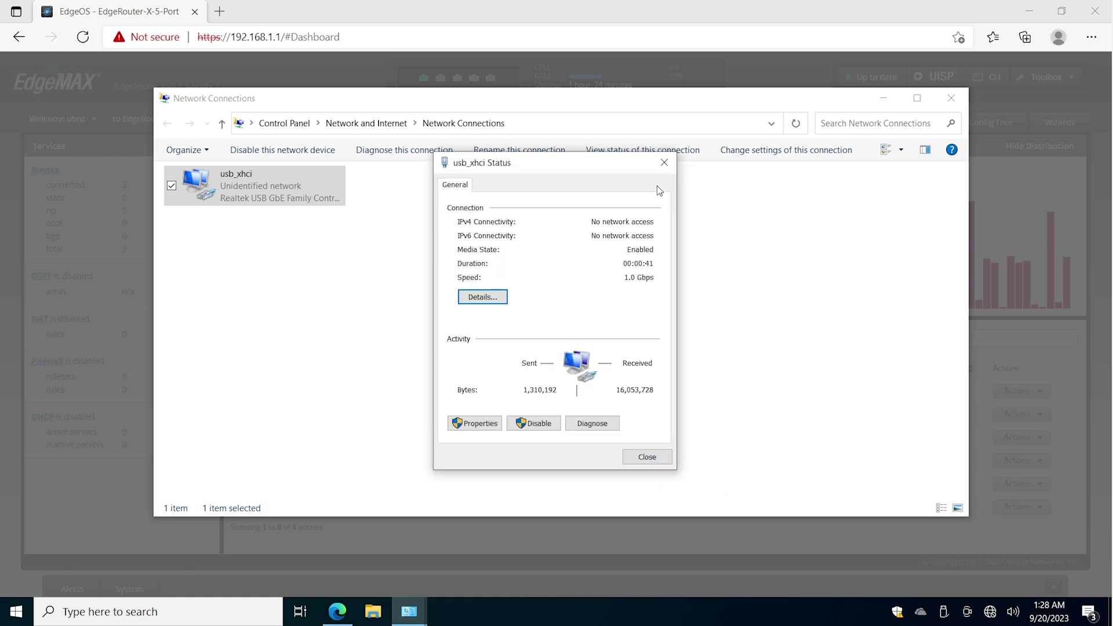
pyautogui.click(664, 162)
pyautogui.click(951, 98)
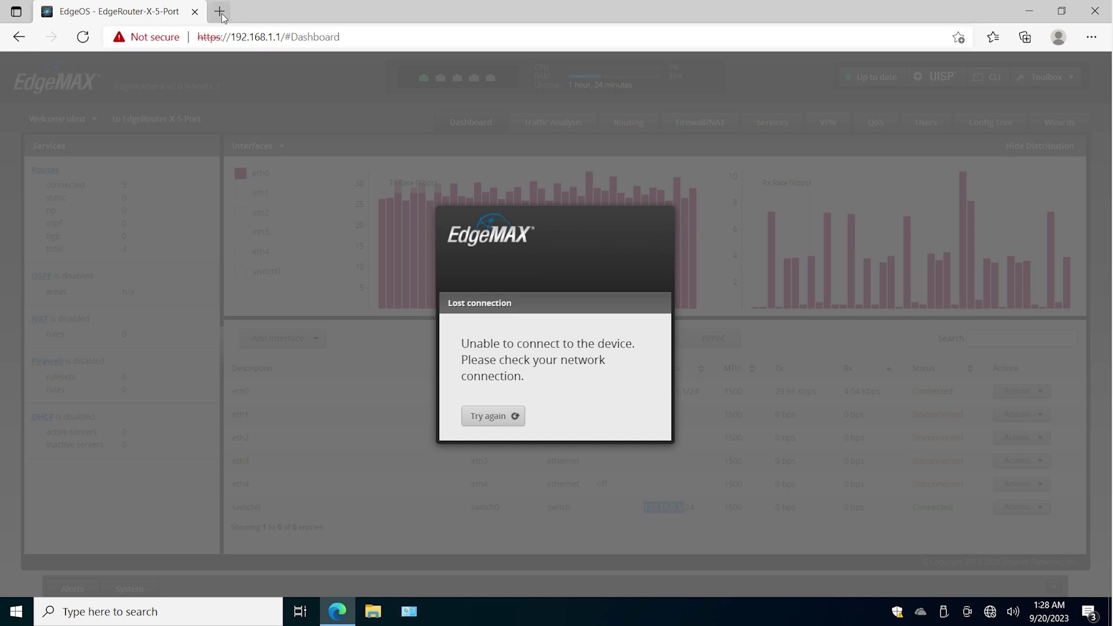
pyautogui.click(393, 11)
pyautogui.write('https')
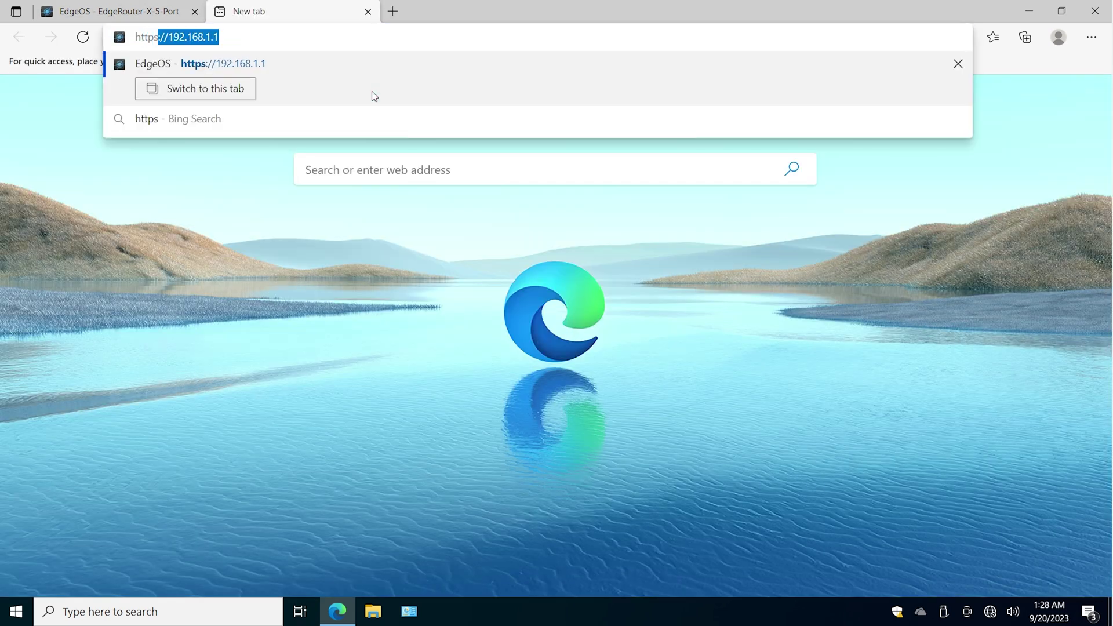
pyautogui.write('://172.16.0.1')
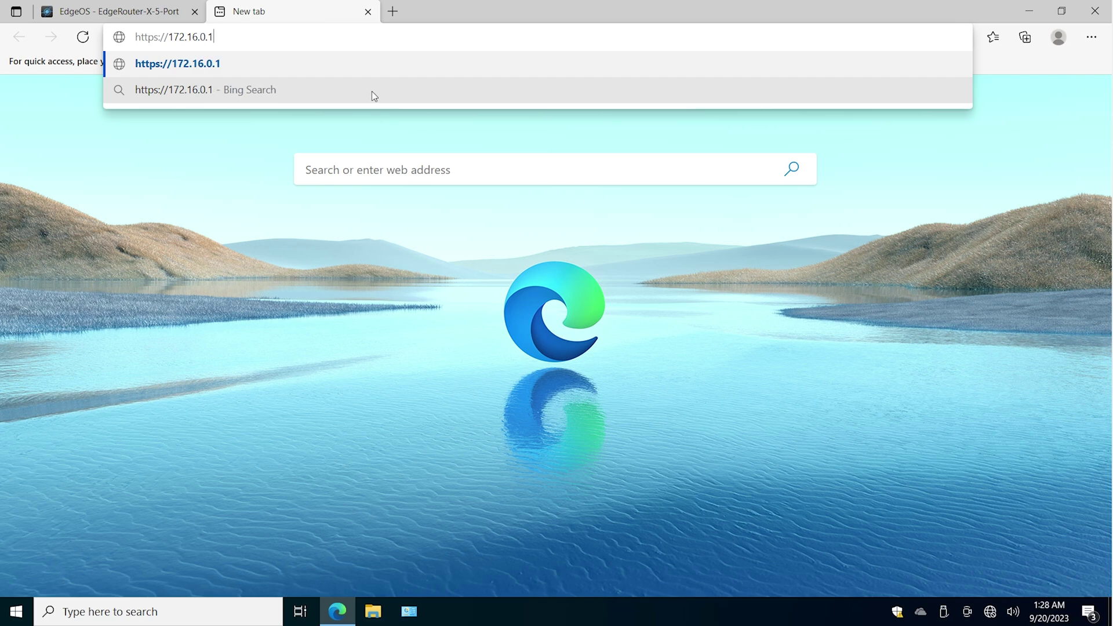
pyautogui.press('Return')
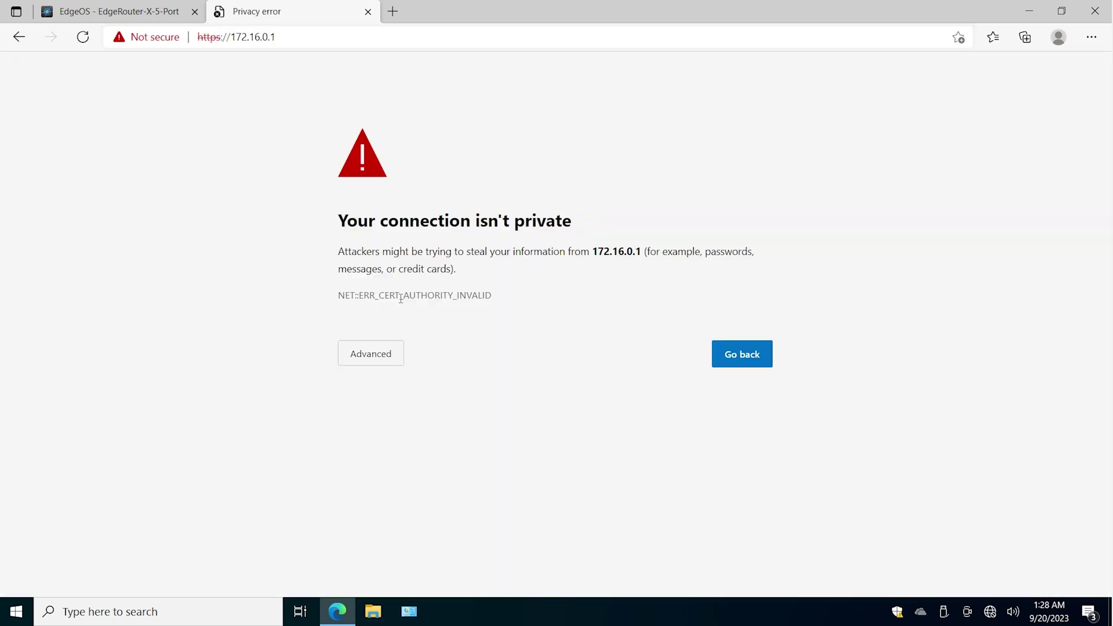
pyautogui.click(382, 356)
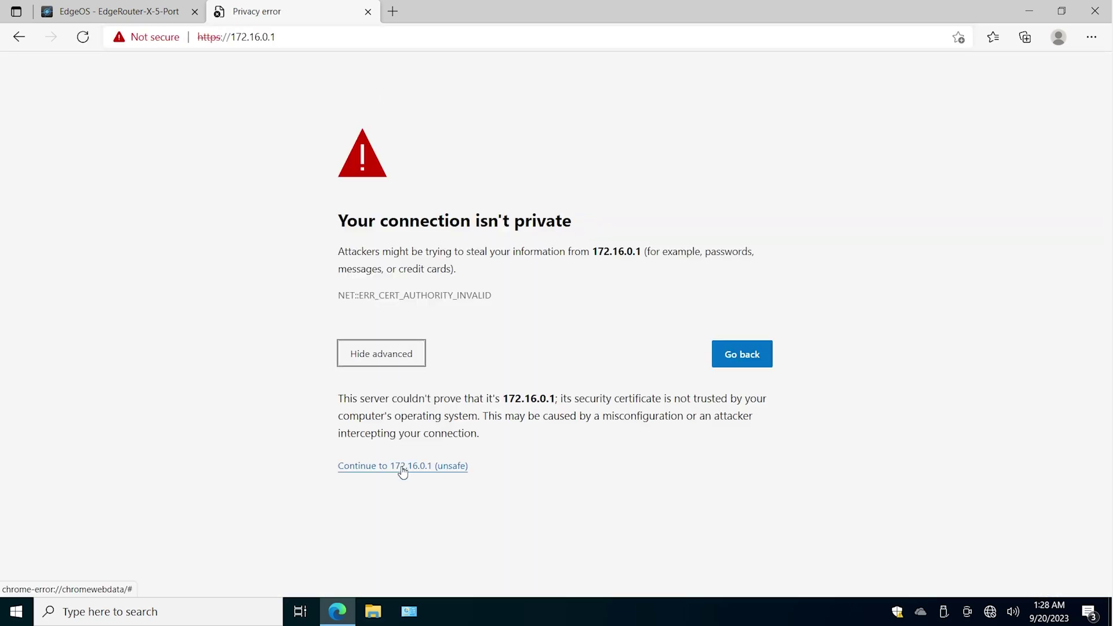
pyautogui.click(402, 468)
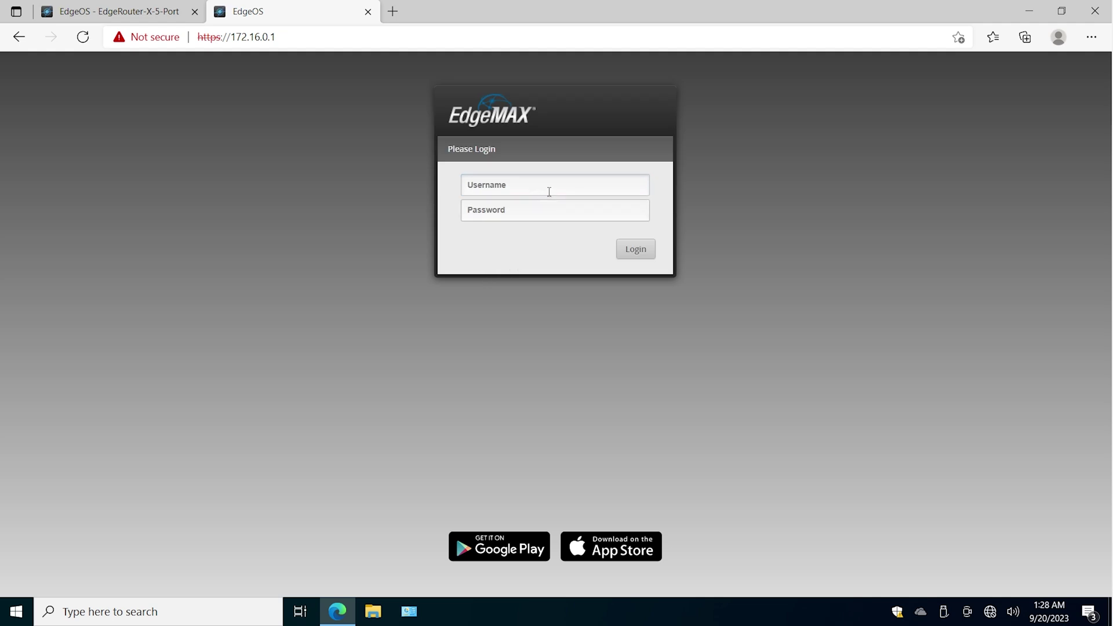
# - Sign in to EdgeOS with the router's username and password
pyautogui.write('ubnt')
pyautogui.press('Tab')
pyautogui.write('ubnt')
pyautogui.press('Return')
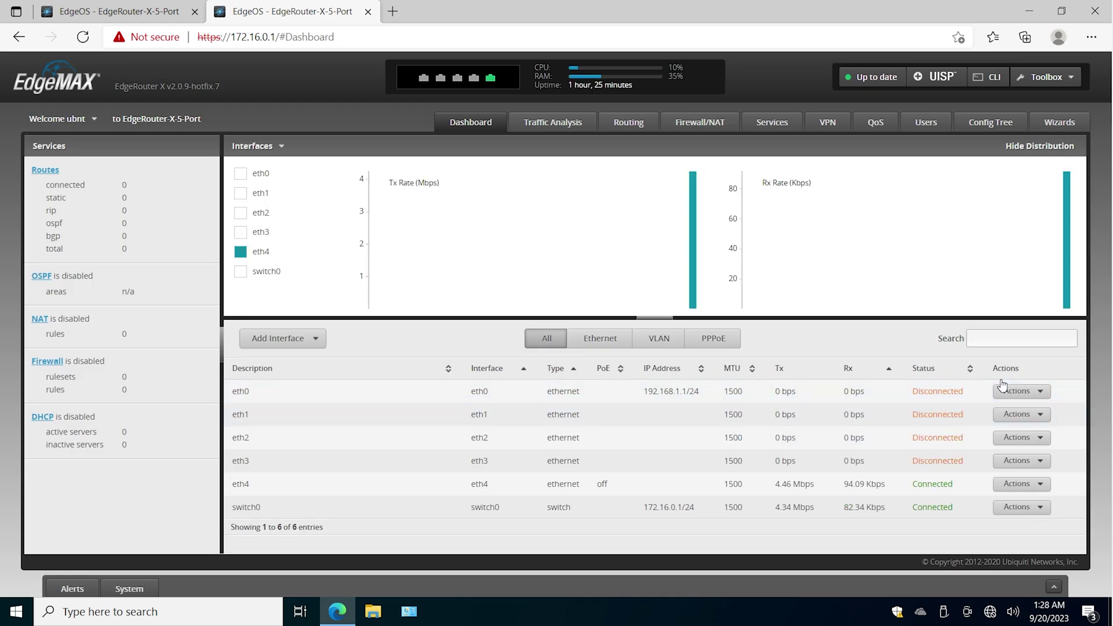
# - Note eth0's Disconnected status, then set eth0 to no address and save
pyautogui.moveTo(968, 396); pyautogui.dragTo(914, 395)
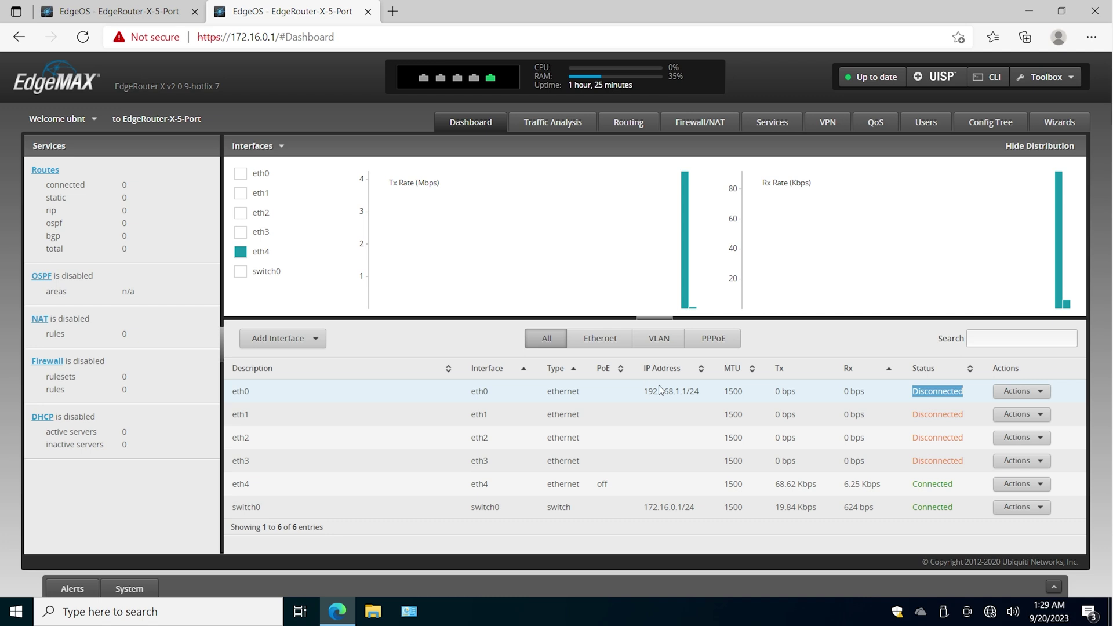
pyautogui.click(688, 508)
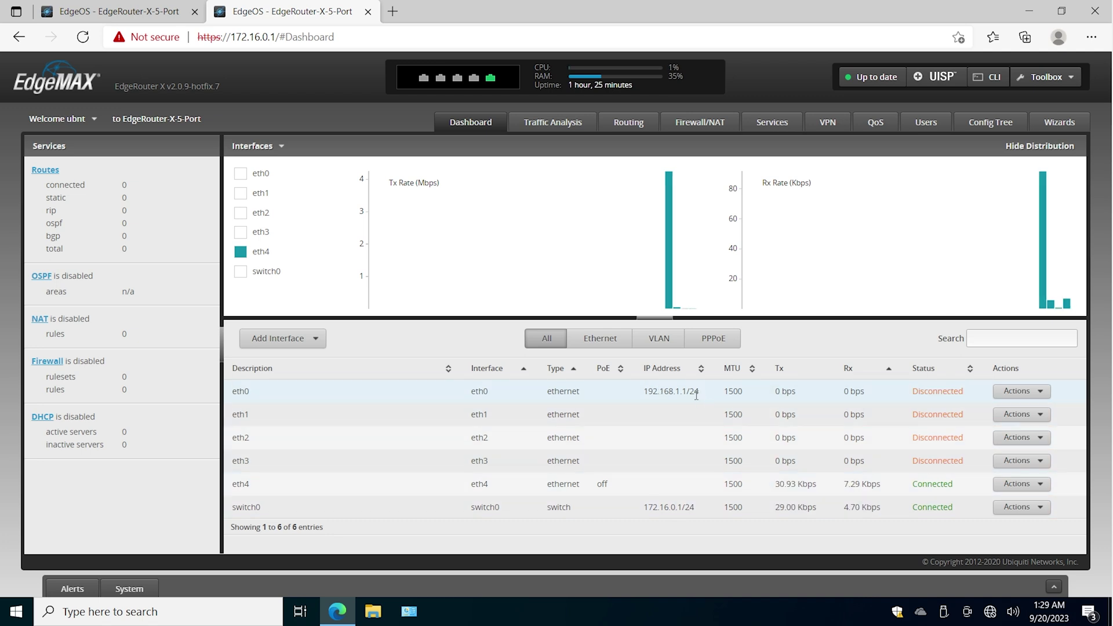
pyautogui.click(1019, 391)
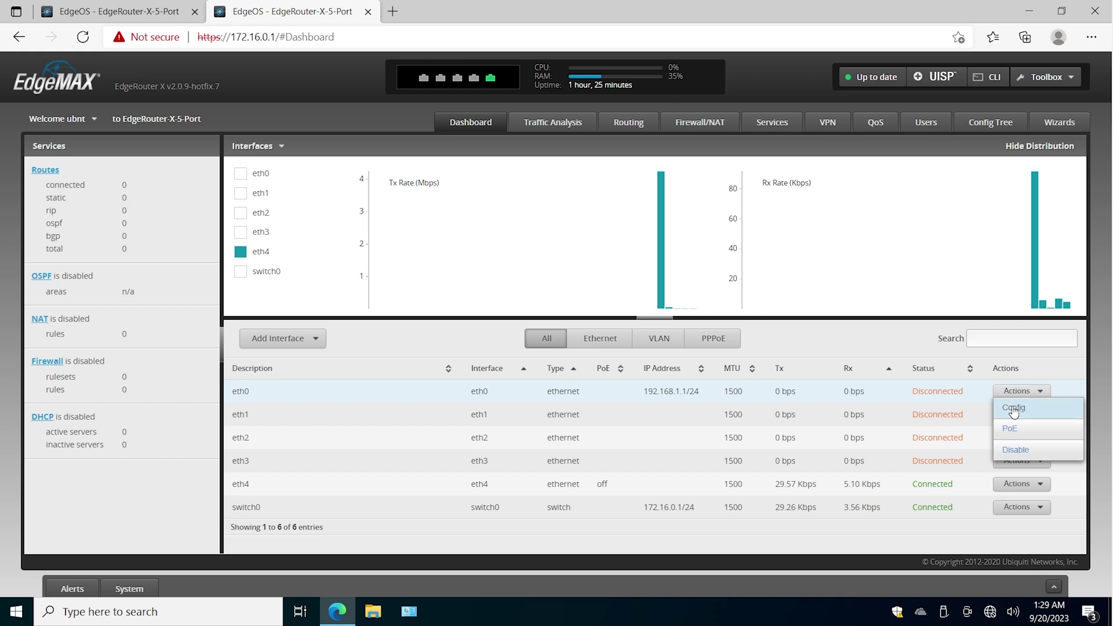
pyautogui.click(1011, 413)
pyautogui.click(582, 294)
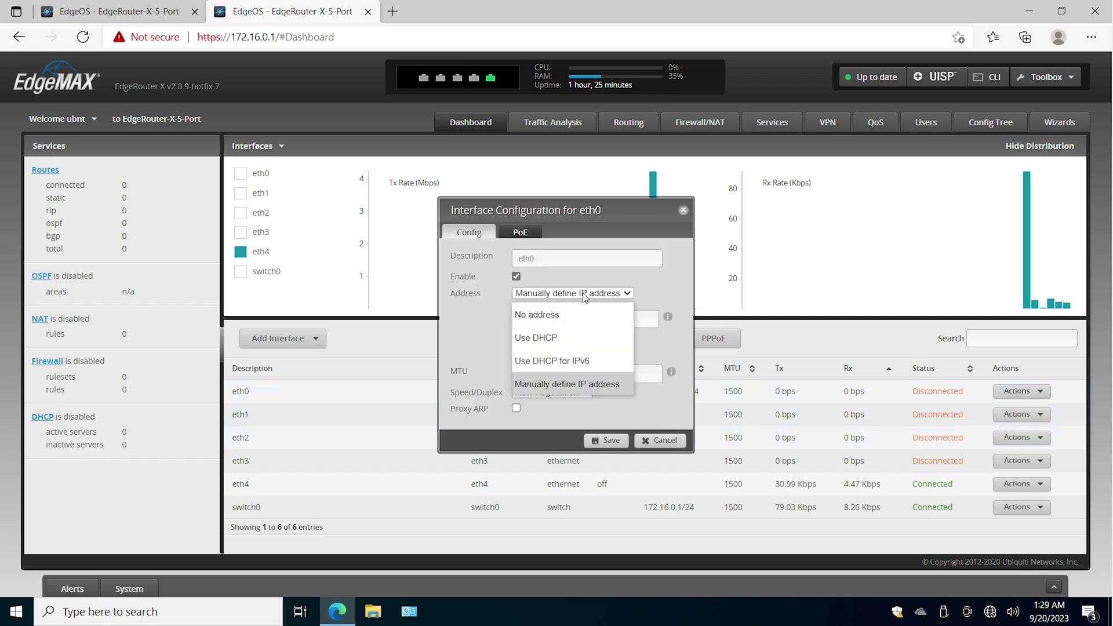
pyautogui.click(577, 313)
pyautogui.click(607, 440)
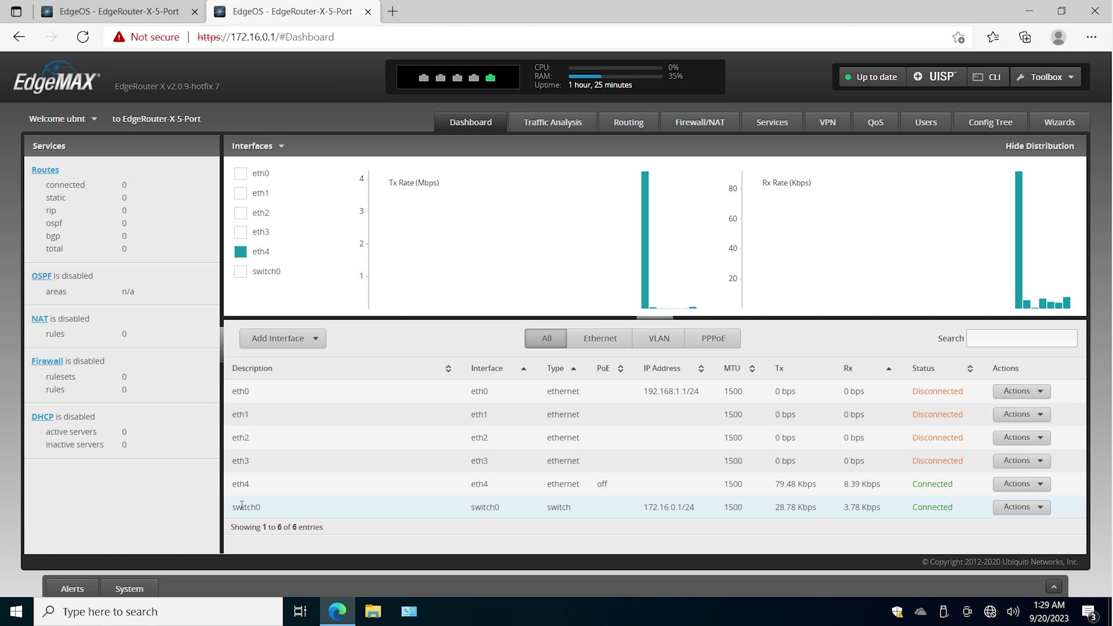
pyautogui.moveTo(236, 510); pyautogui.dragTo(348, 515)
# - Save eth0 as a switch0 Vlan member port, close the dialog, and reload the dashboard
pyautogui.click(1021, 507)
pyautogui.click(1010, 524)
pyautogui.click(524, 262)
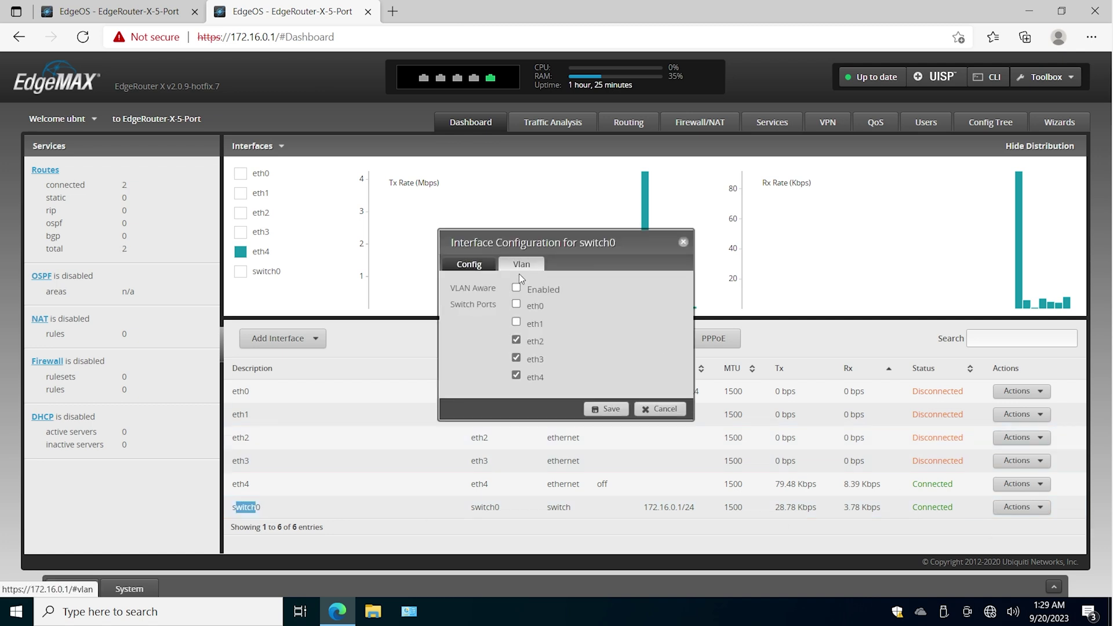
pyautogui.click(597, 407)
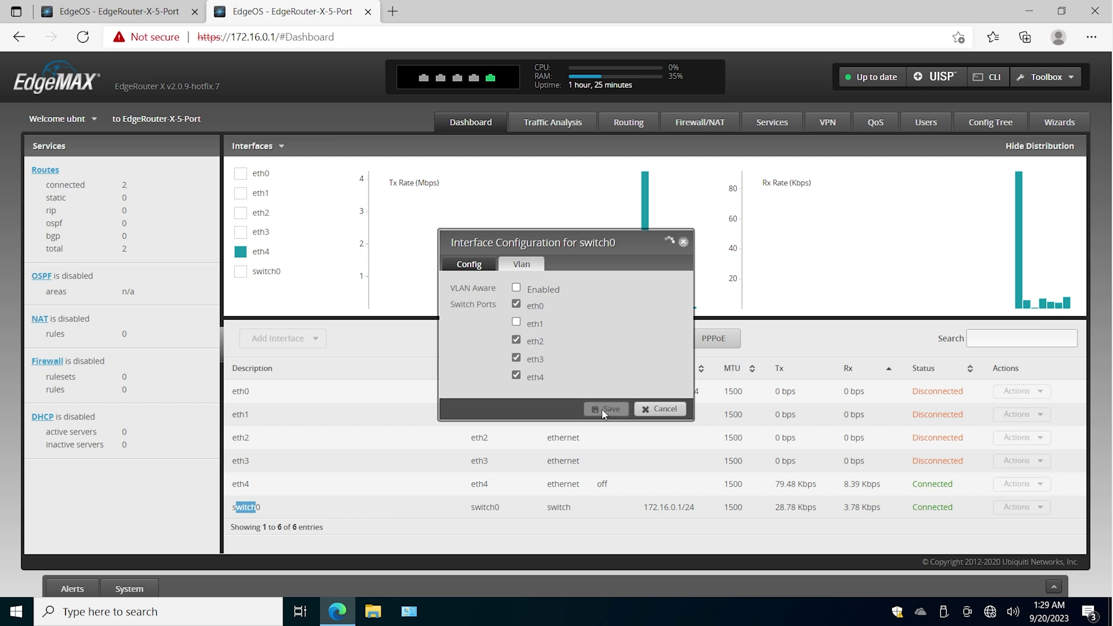
pyautogui.click(656, 413)
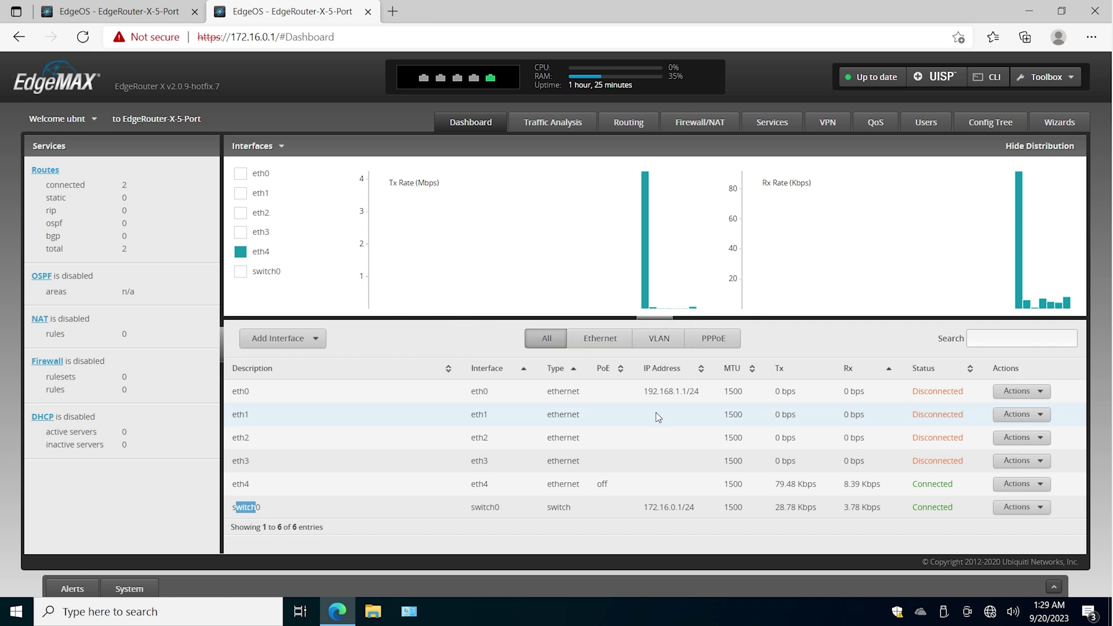
pyautogui.moveTo(645, 392); pyautogui.dragTo(695, 393)
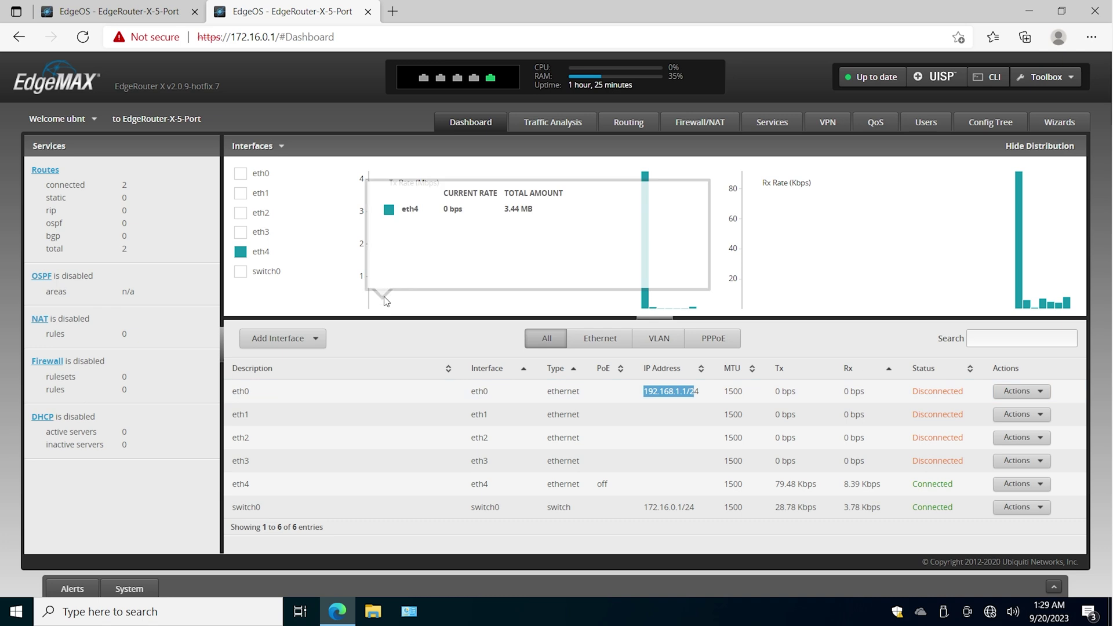
pyautogui.click(84, 44)
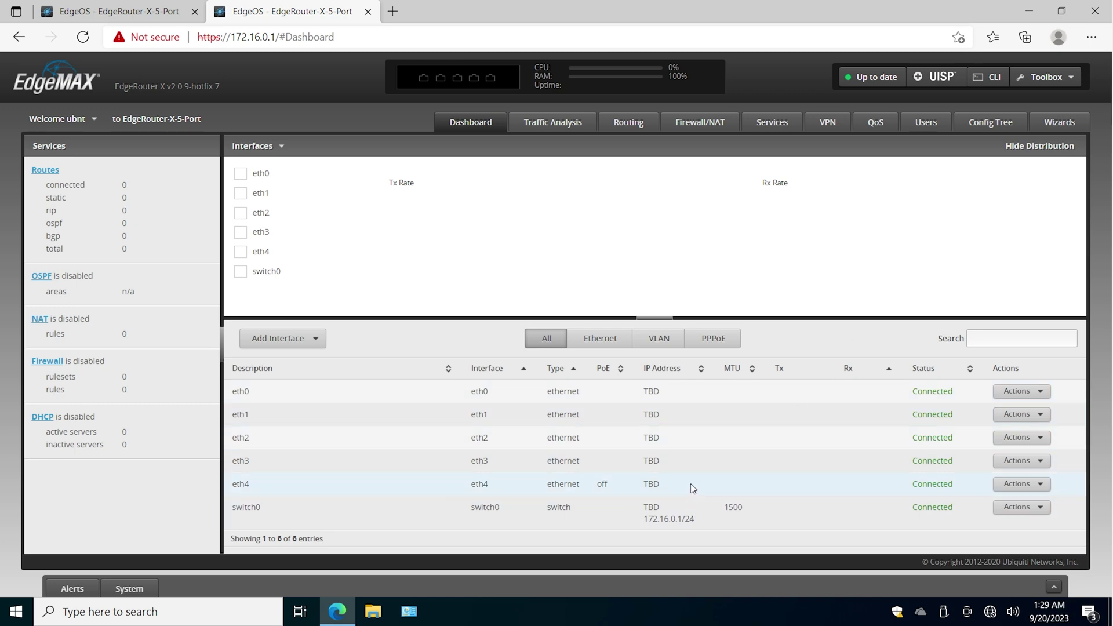
# - Add a second, manually defined address entry in switch0's configuration
pyautogui.moveTo(643, 519); pyautogui.dragTo(684, 519)
pyautogui.click(1016, 508)
pyautogui.click(1018, 525)
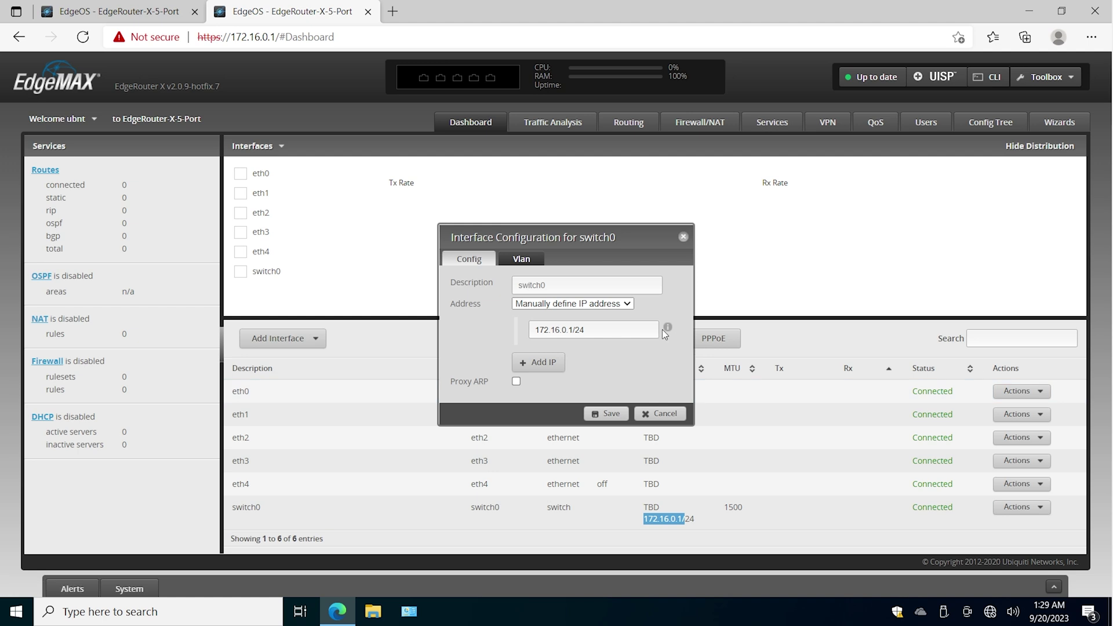
pyautogui.click(552, 364)
pyautogui.click(585, 354)
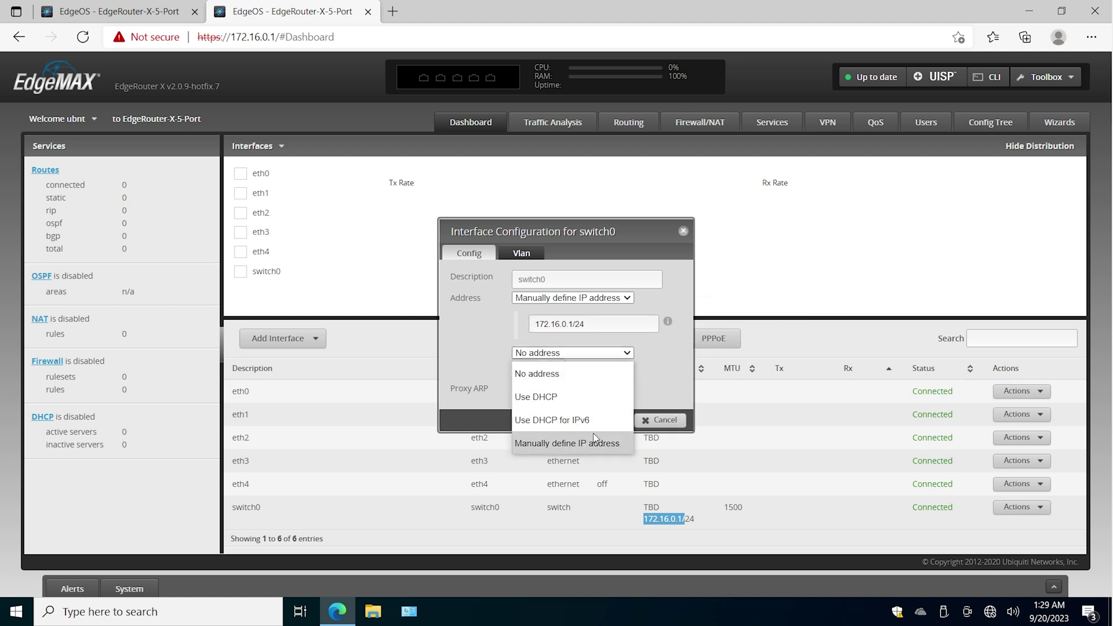
pyautogui.click(596, 445)
# - Enter 192.168.1.1/24 as switch0's second address beside 172.16.0.1/24 and save
pyautogui.click(592, 380)
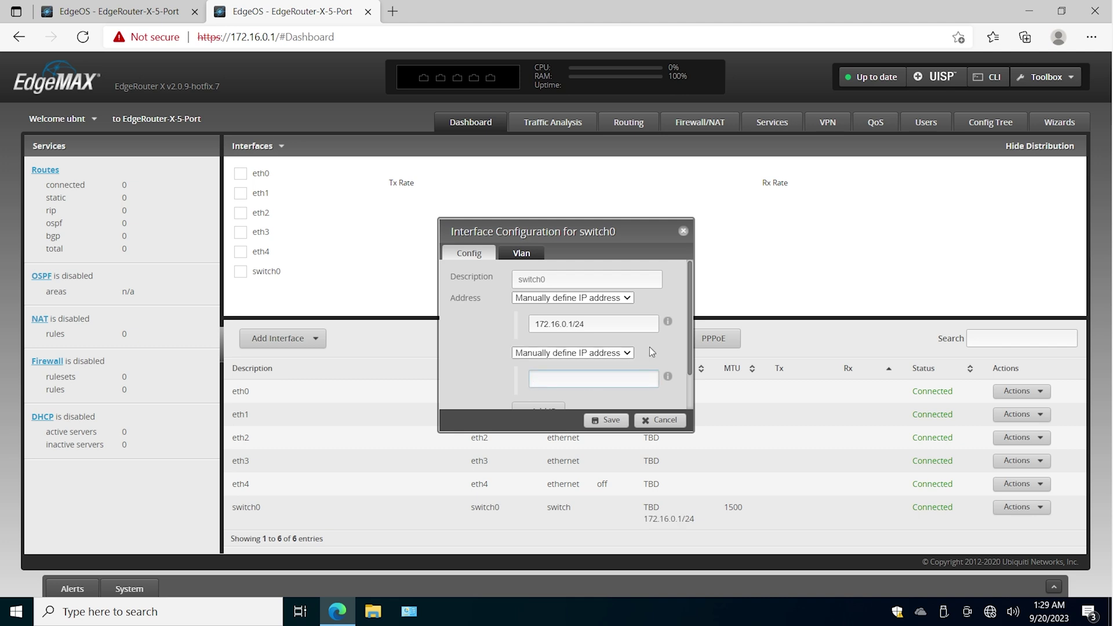
pyautogui.moveTo(597, 323); pyautogui.dragTo(525, 320)
pyautogui.click(591, 379)
pyautogui.write('92.168.1.1/24')
pyautogui.click(606, 420)
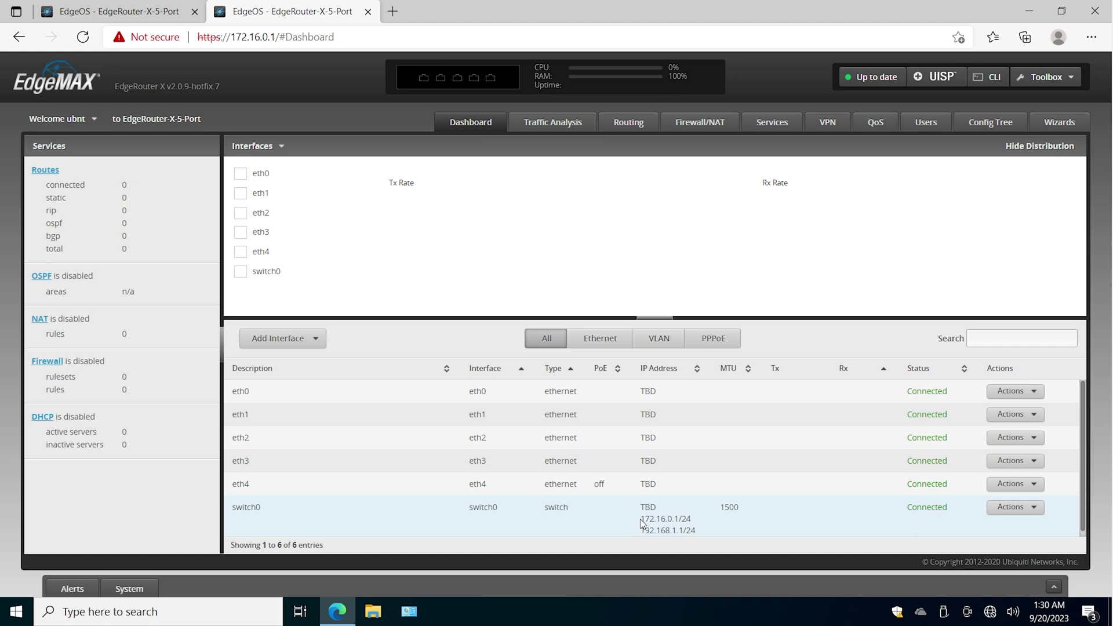
# - Review switch0's listed addresses, then bring up the taskbar's network settings shortcuts
pyautogui.moveTo(641, 517); pyautogui.dragTo(689, 530)
pyautogui.click(246, 501)
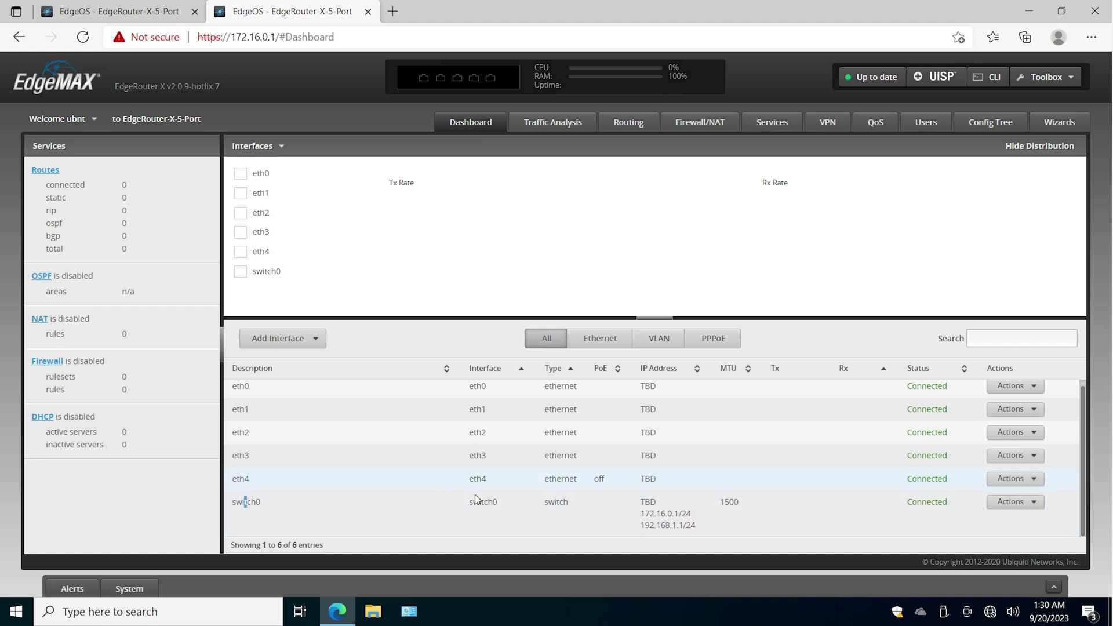
pyautogui.moveTo(232, 479); pyautogui.dragTo(253, 478)
pyautogui.click(409, 612)
pyautogui.rightClick(413, 614)
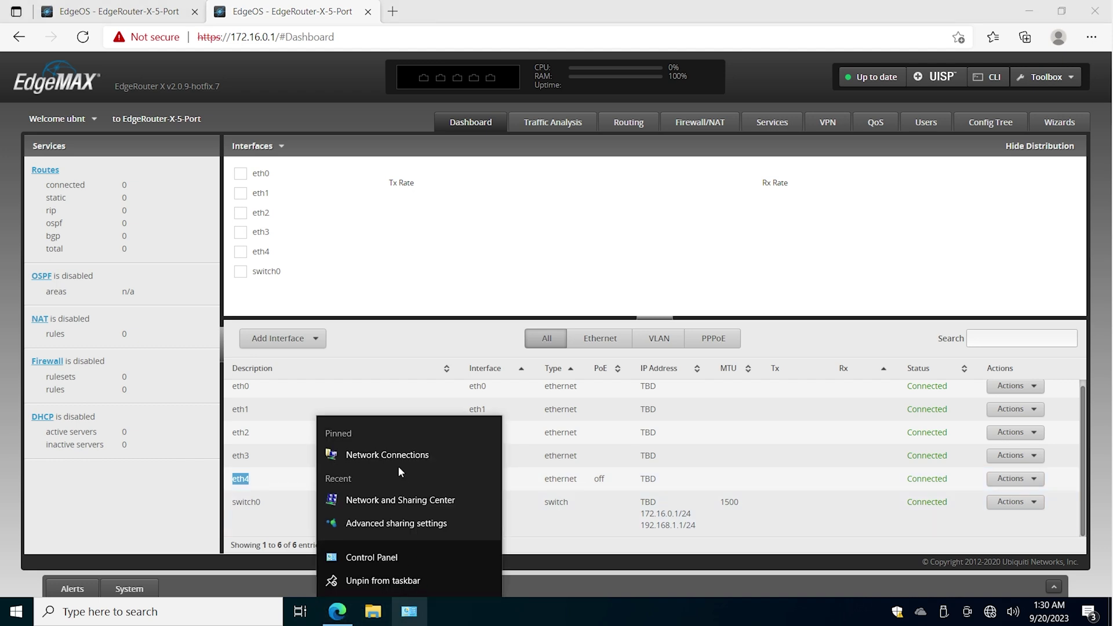
# - Give the usb_xhci adapter the IPv4 address 192.168.1.5 with subnet mask 255.255.255.0
pyautogui.click(399, 457)
pyautogui.moveTo(668, 518); pyautogui.dragTo(668, 482)
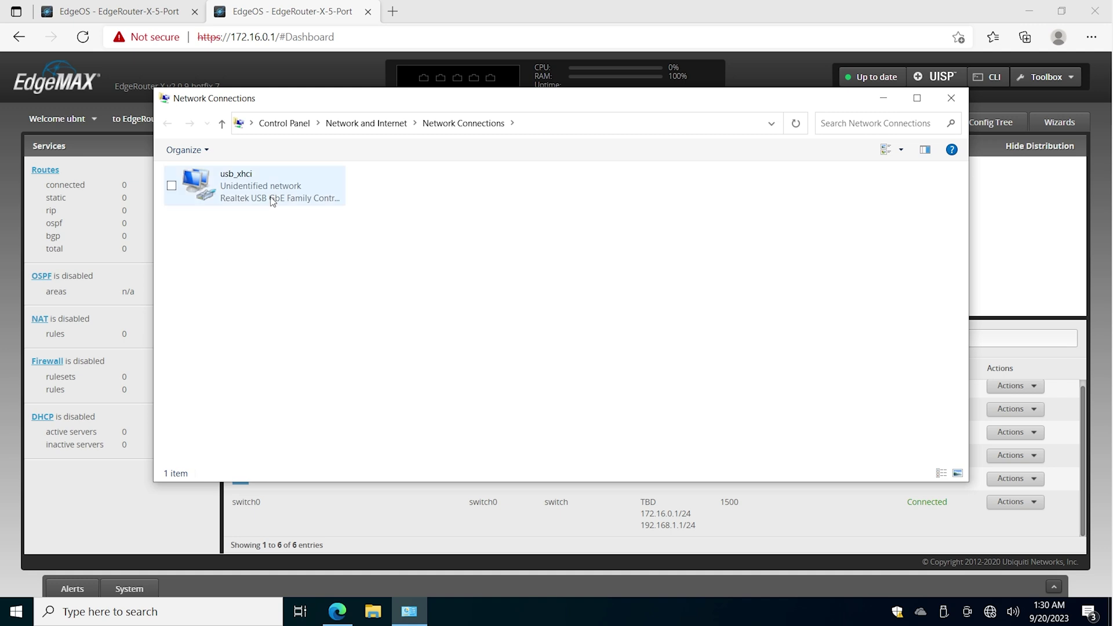
pyautogui.doubleClick(333, 216)
pyautogui.click(475, 425)
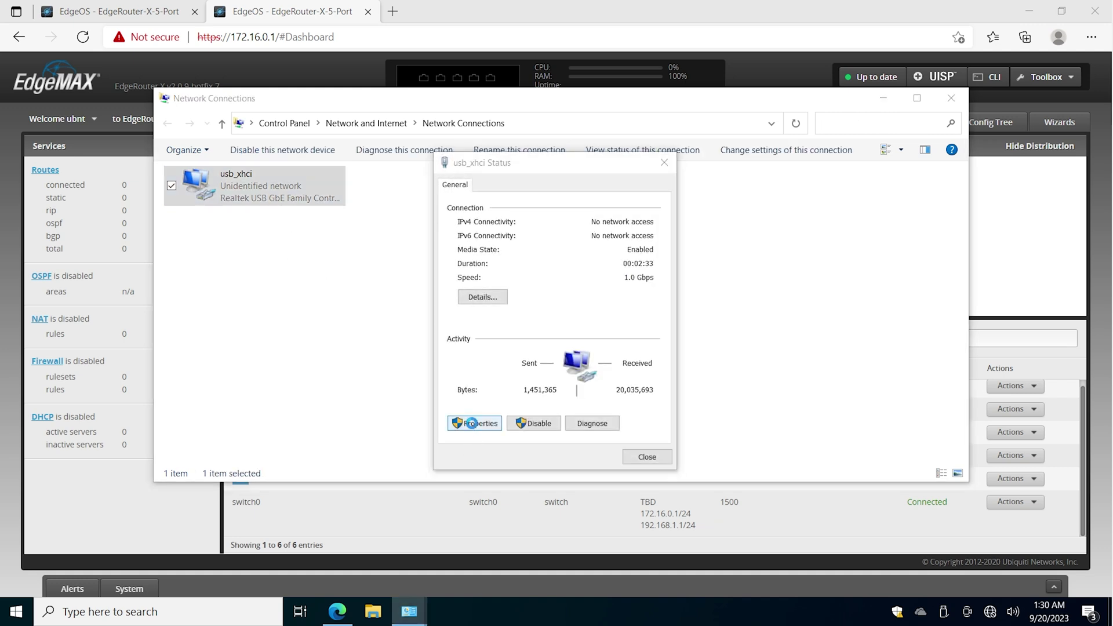
pyautogui.doubleClick(616, 329)
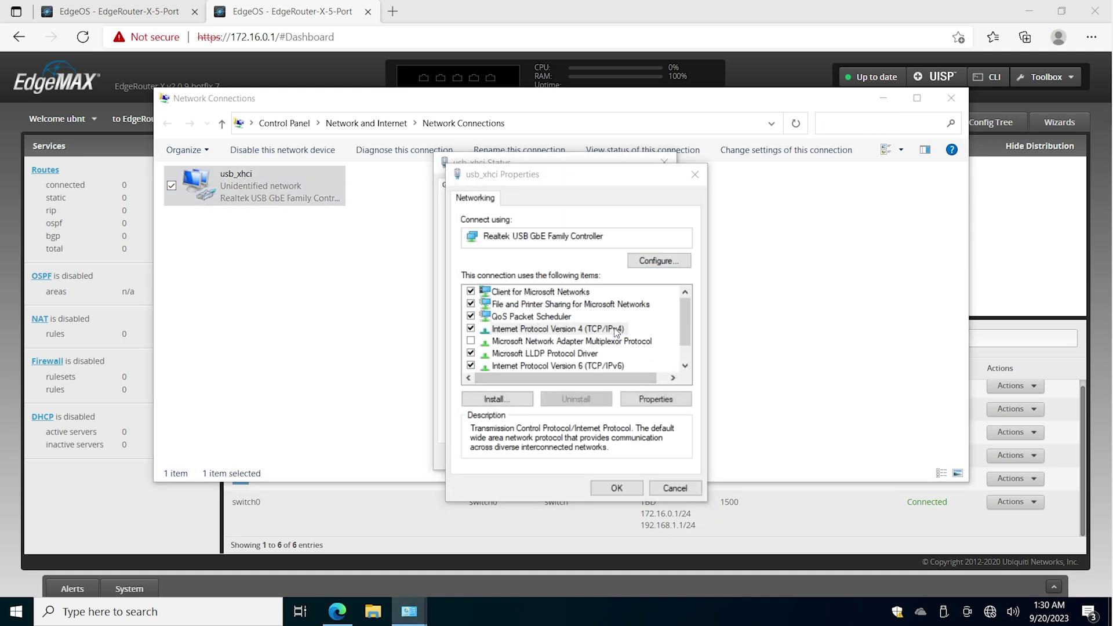
pyautogui.write('192 . 168 . 1 . 5')
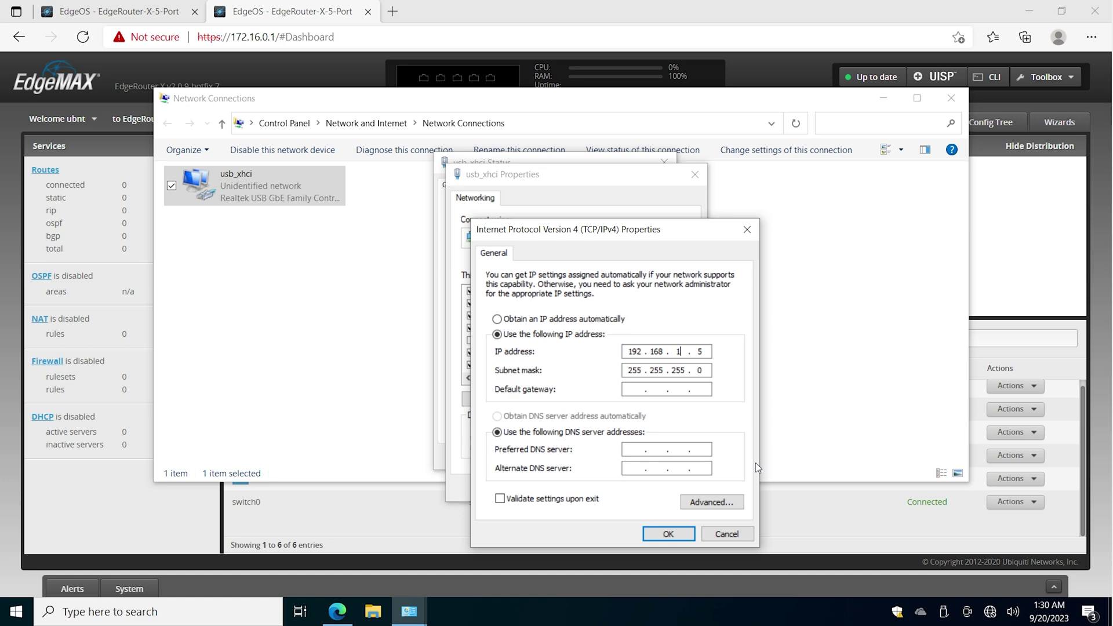
pyautogui.click(668, 534)
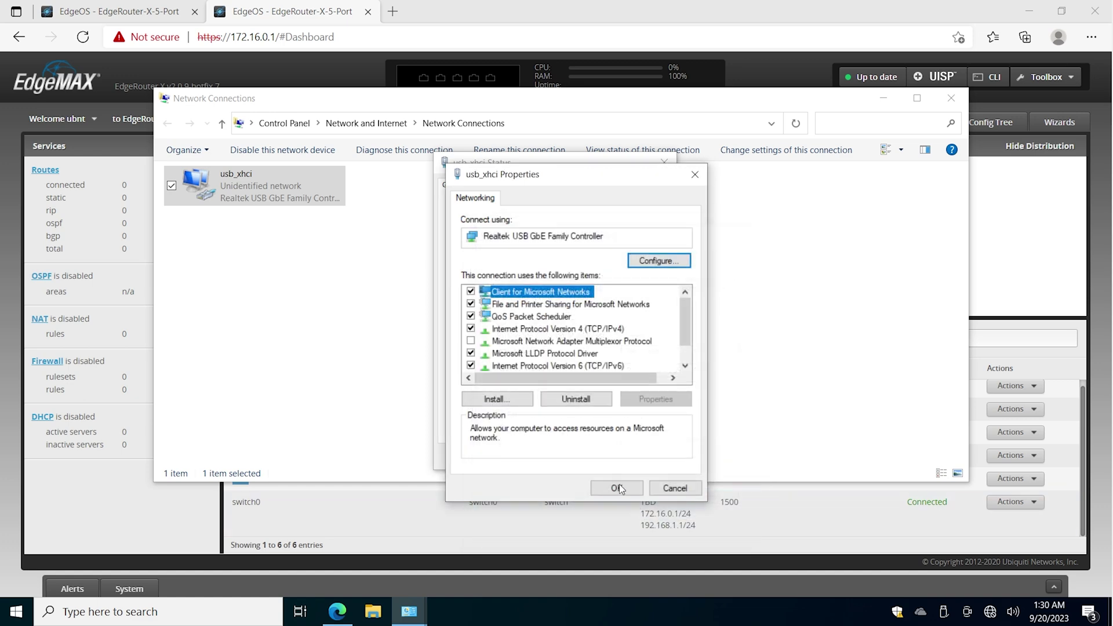
# - Confirm in the connection Details that the adapter uses 192.168.1.5, then return to the 192.168.1.1 tab
pyautogui.click(614, 487)
pyautogui.click(492, 297)
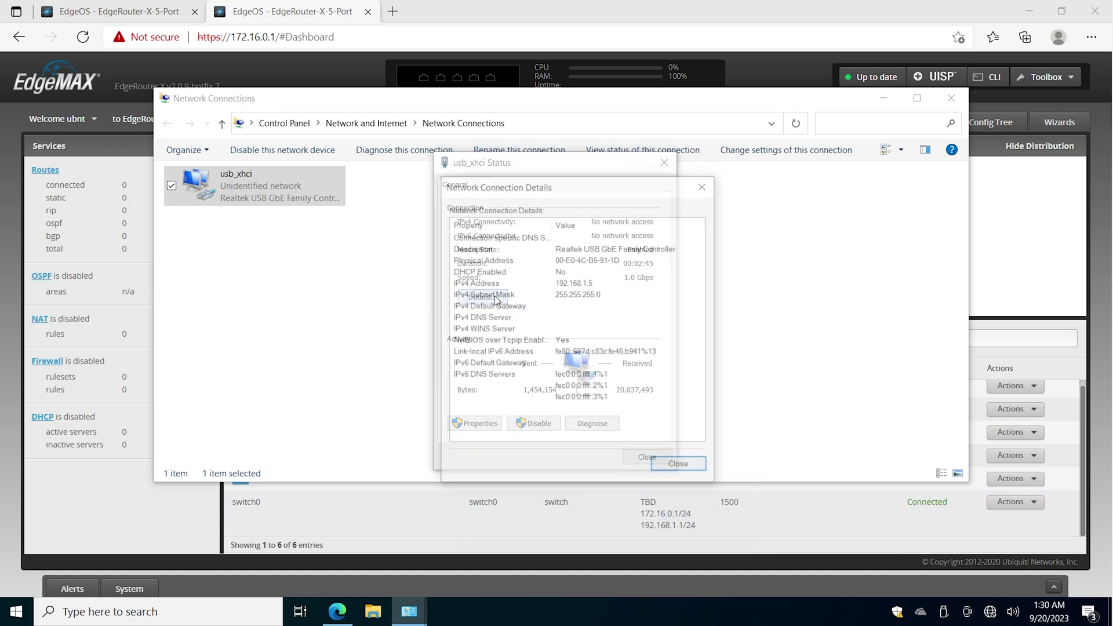
pyautogui.click(583, 284)
pyautogui.press('Escape')
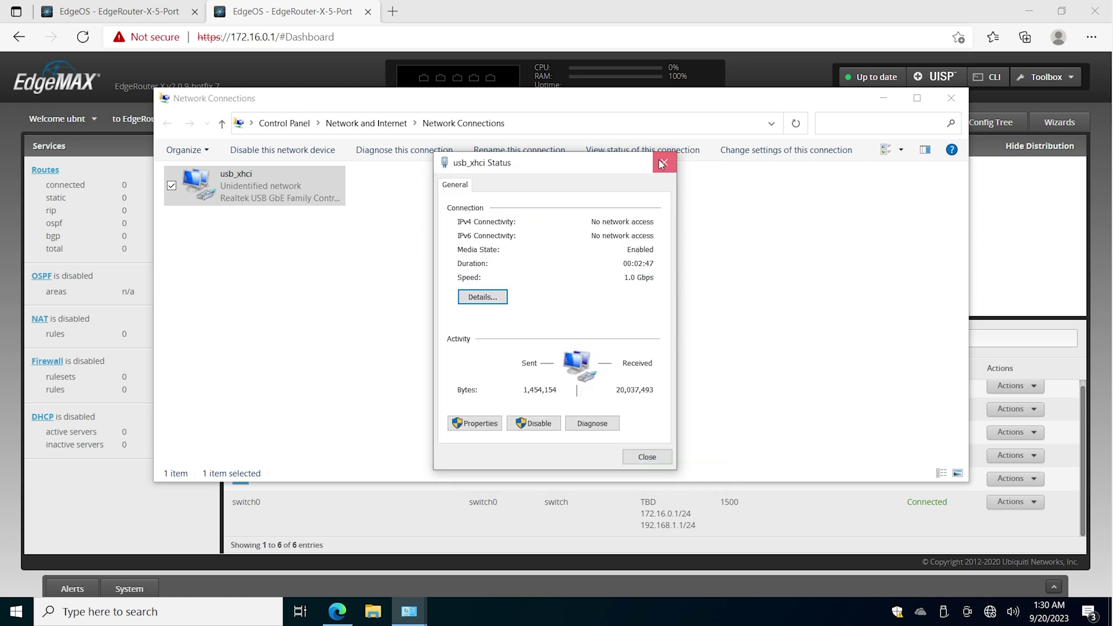
pyautogui.click(664, 162)
pyautogui.click(179, 39)
pyautogui.click(165, 13)
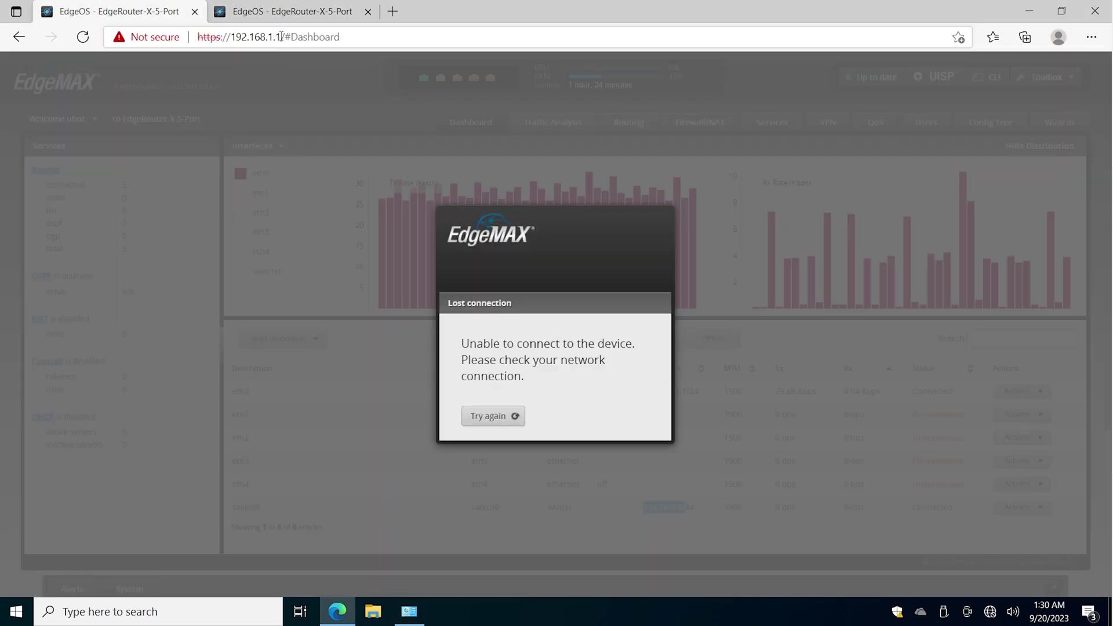
pyautogui.moveTo(278, 37); pyautogui.dragTo(965, 53)
pyautogui.press('BackSpace')
pyautogui.press('Return')
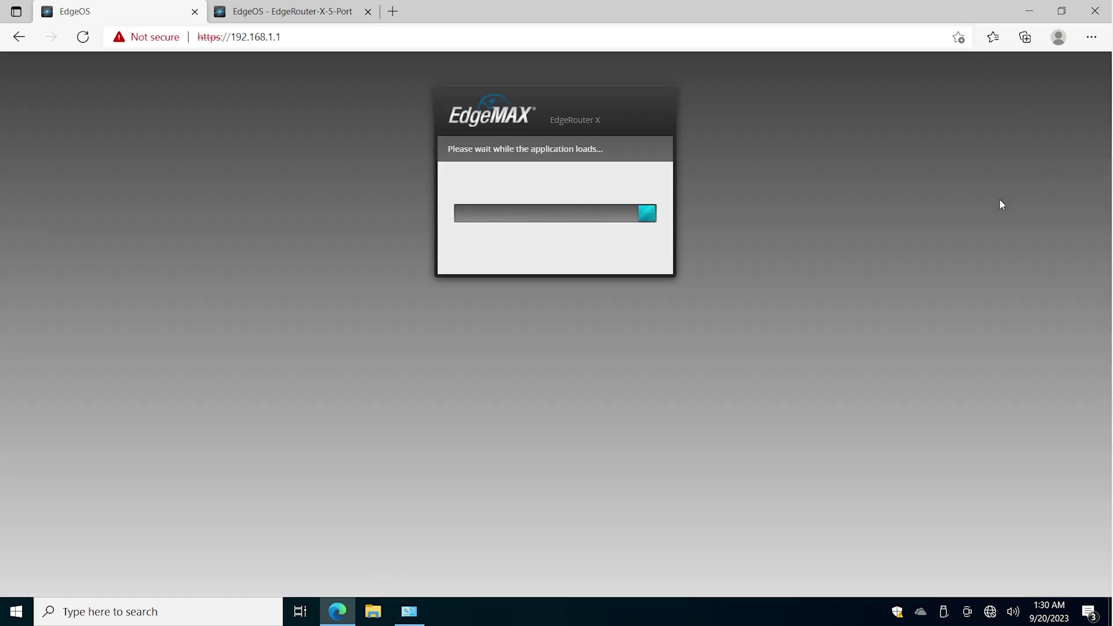
pyautogui.click(359, 15)
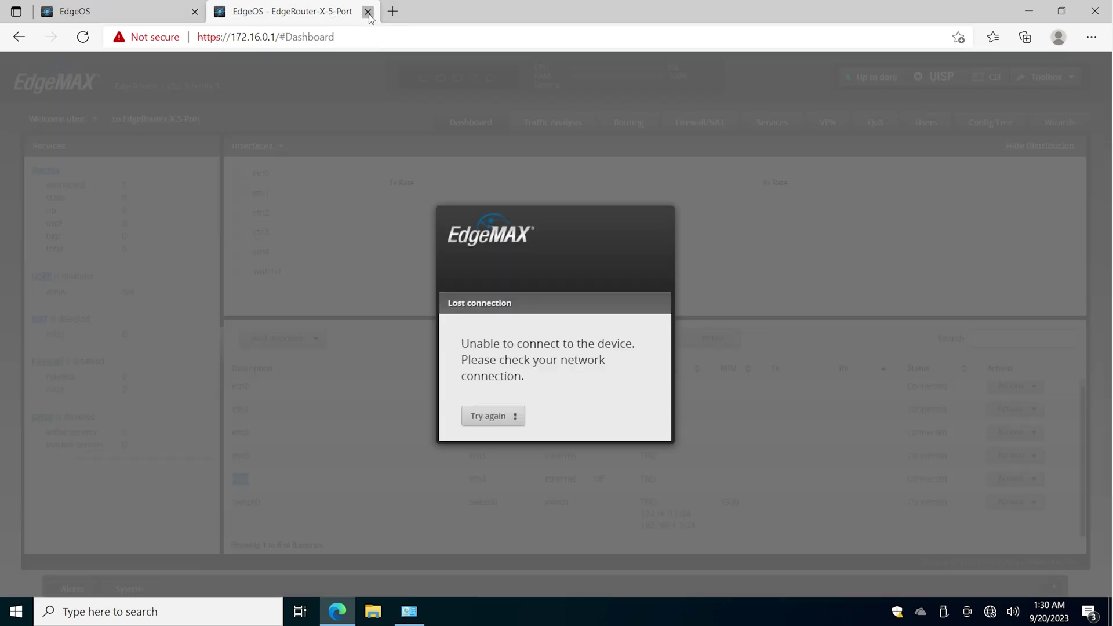
pyautogui.click(368, 13)
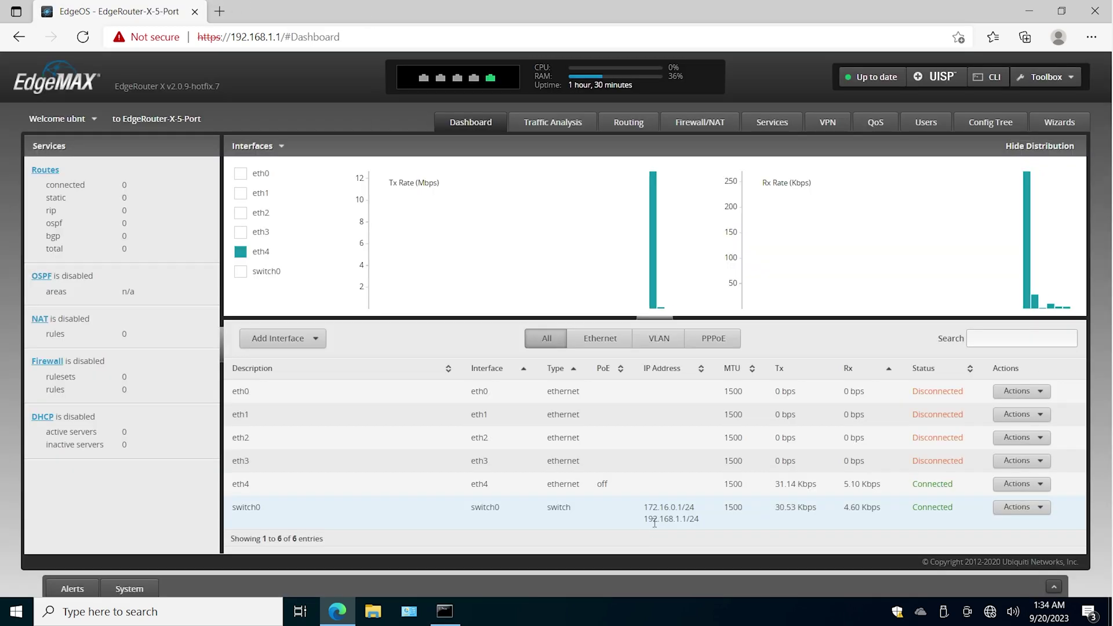
# - Check that switch0 lists both 172.16.0.1/24 and 192.168.1.1/24, and bring up switch0's actions
pyautogui.moveTo(642, 508); pyautogui.dragTo(699, 518)
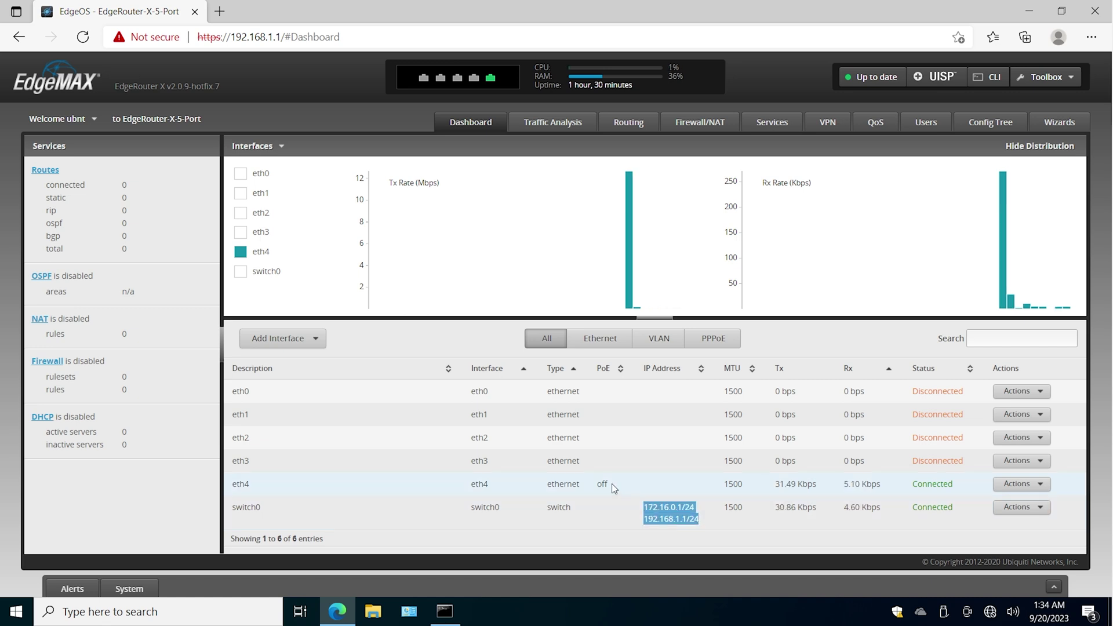
pyautogui.moveTo(250, 392); pyautogui.dragTo(232, 390)
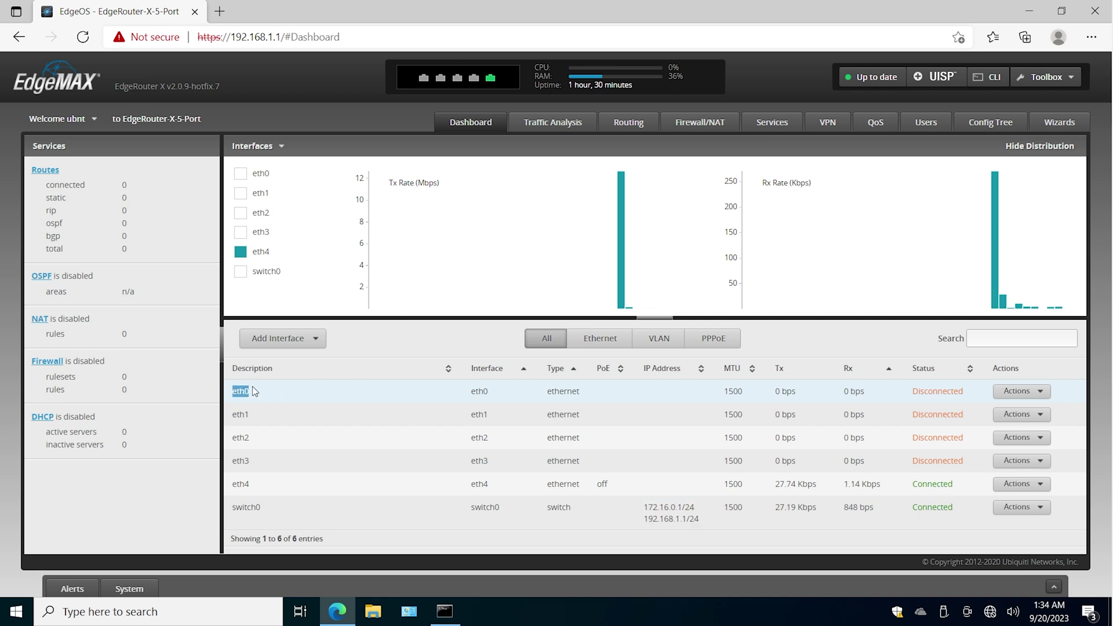
pyautogui.click(1019, 509)
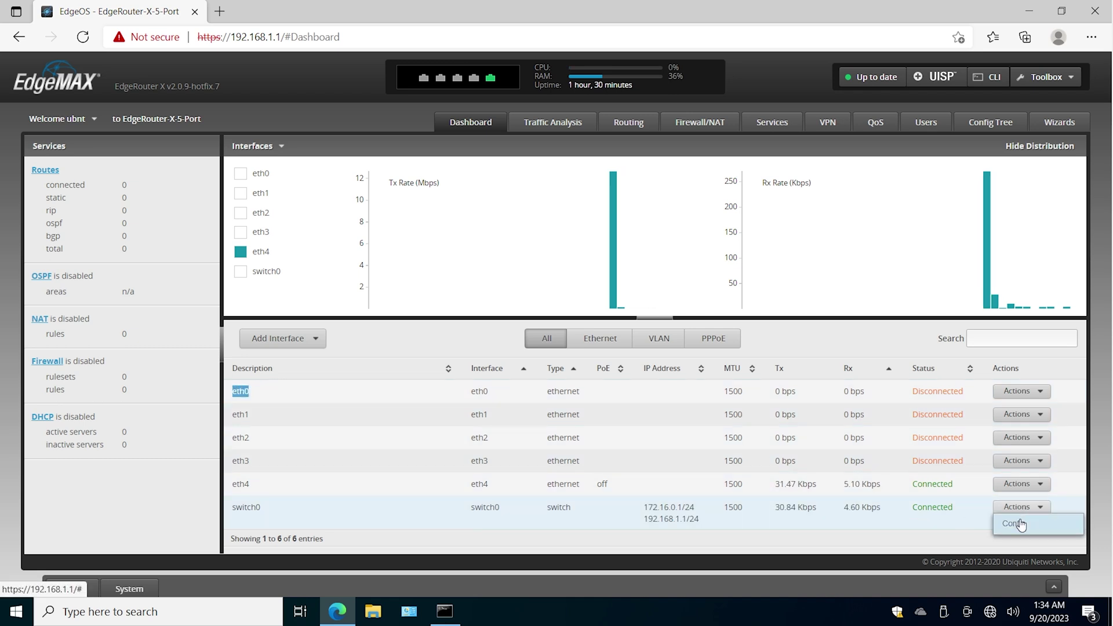
# - Set switch0's first address to 'No address' and save, dropping 172.16.0.1/24
pyautogui.click(1013, 523)
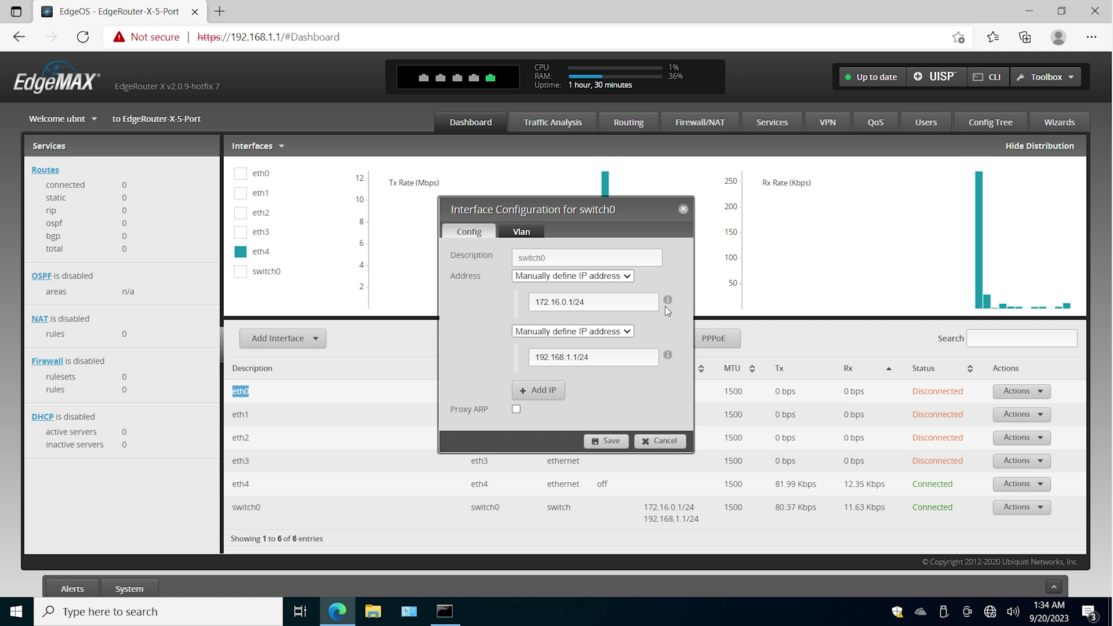
pyautogui.click(614, 278)
pyautogui.click(599, 294)
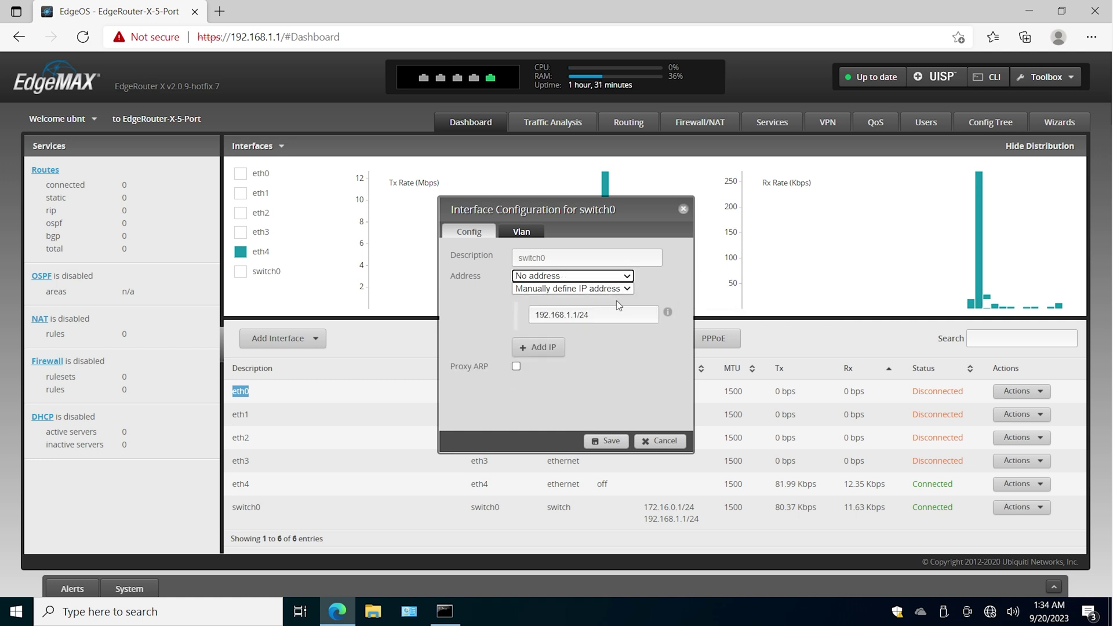
pyautogui.click(606, 441)
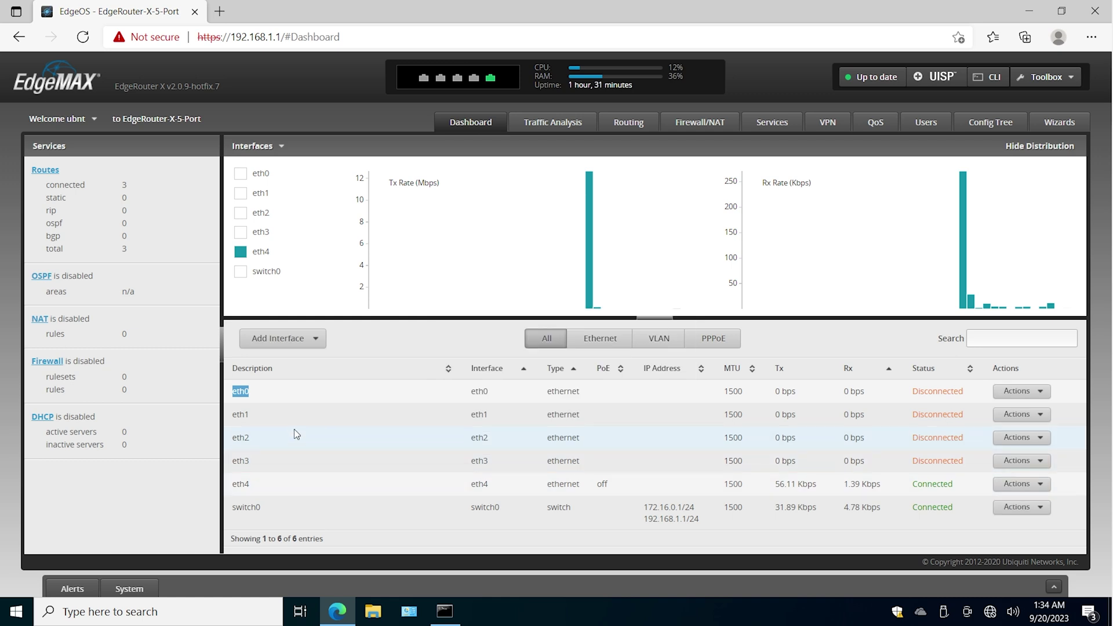
# - Verify switch0 now shows only 192.168.1.1/24, then bring the running ping window forward
pyautogui.doubleClick(252, 421)
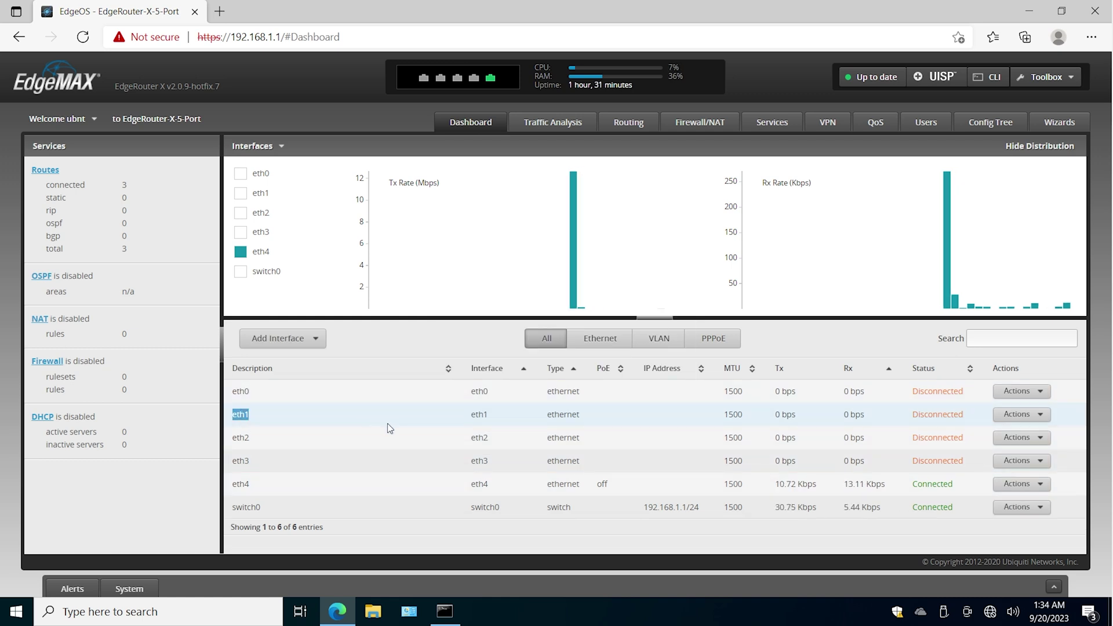
pyautogui.moveTo(645, 512); pyautogui.dragTo(690, 511)
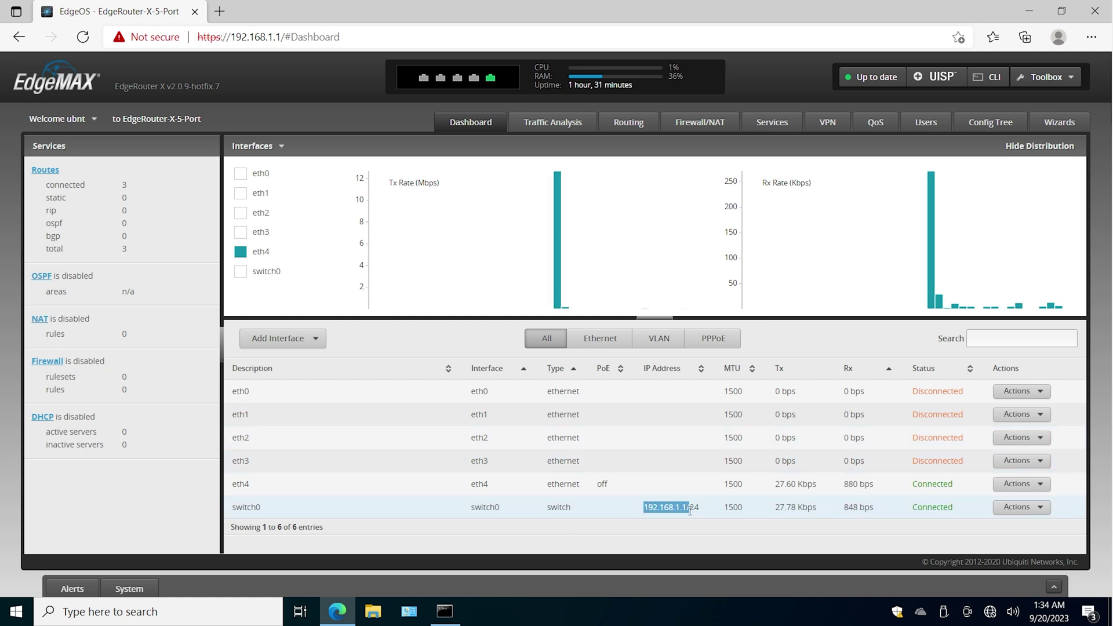
pyautogui.click(686, 508)
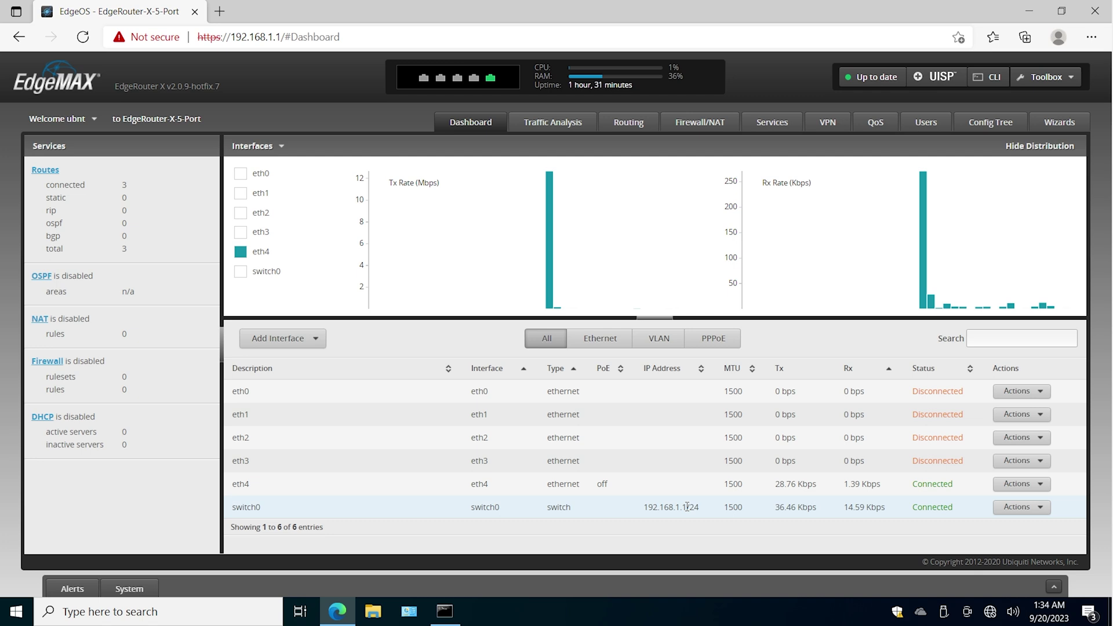
pyautogui.moveTo(687, 507); pyautogui.dragTo(682, 508)
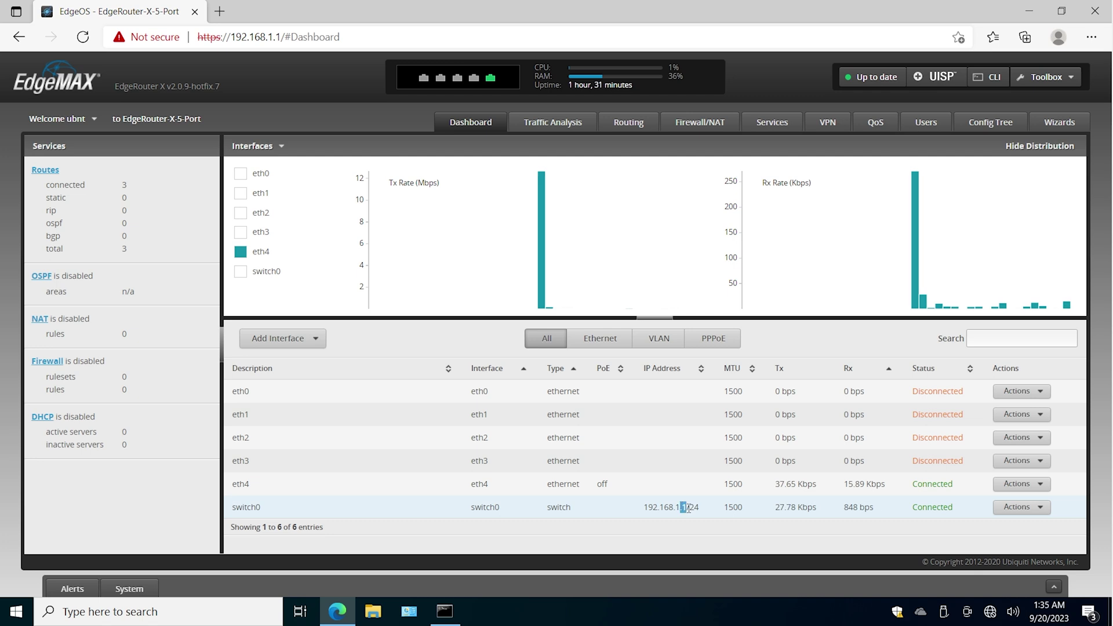
pyautogui.click(688, 507)
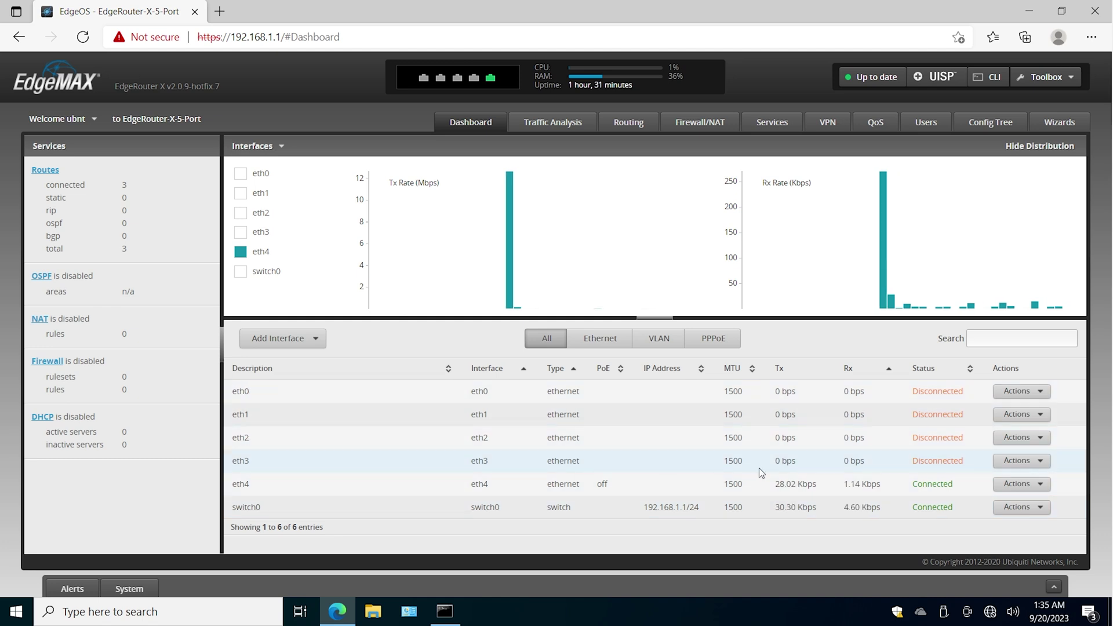
pyautogui.click(444, 611)
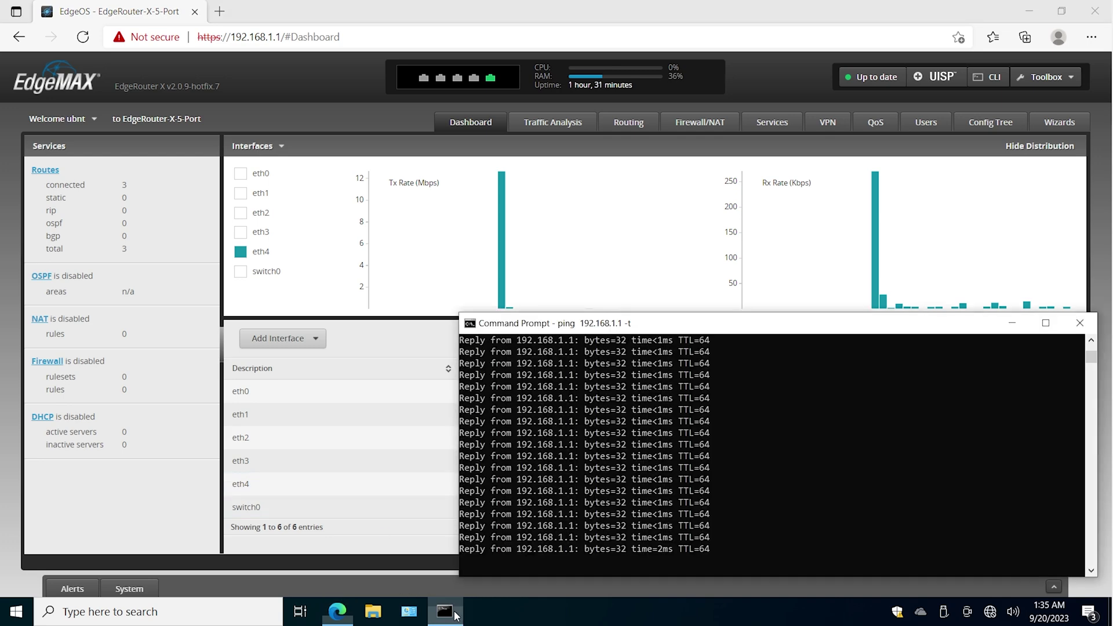
# - Move and shorten the ping window above the interface table, watching replies to 192.168.1.1 resume
pyautogui.moveTo(652, 323); pyautogui.dragTo(643, 43)
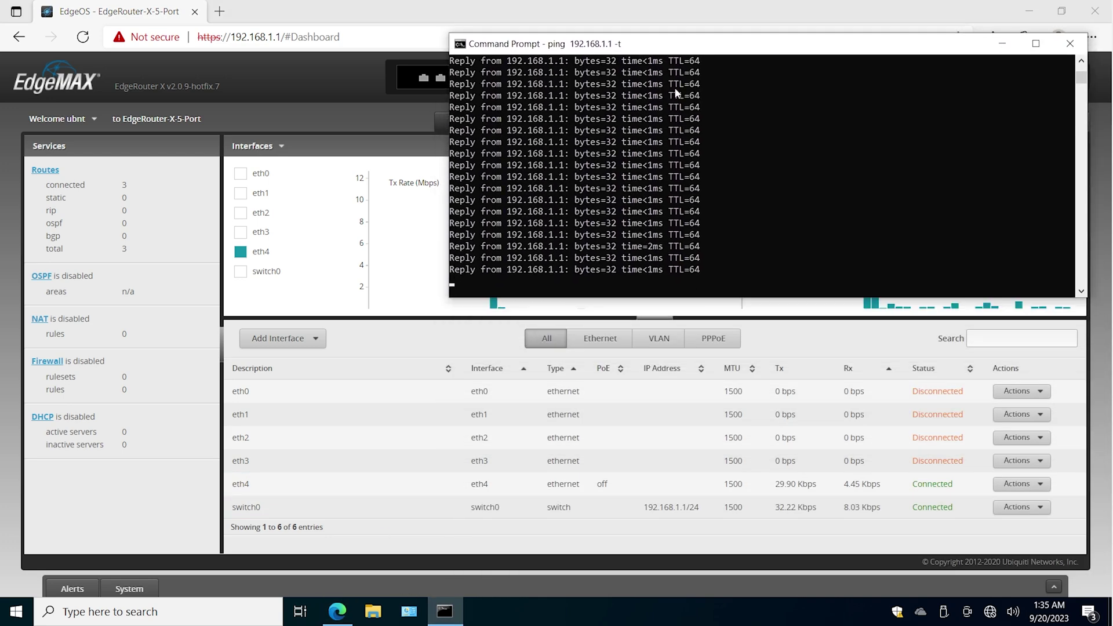
pyautogui.moveTo(652, 298); pyautogui.dragTo(652, 238)
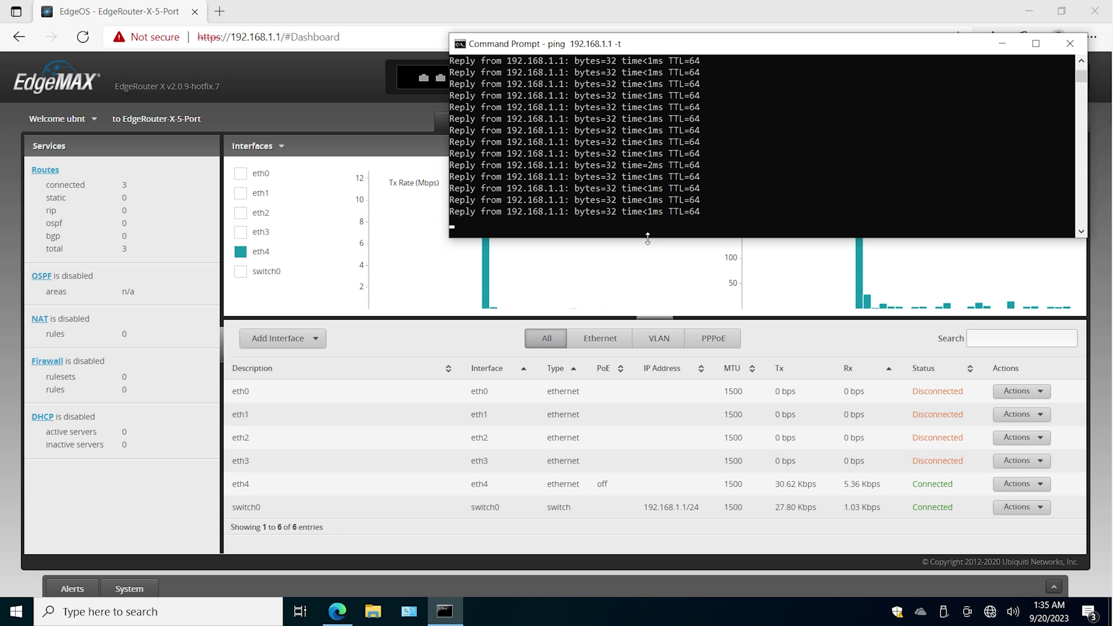
pyautogui.click(247, 464)
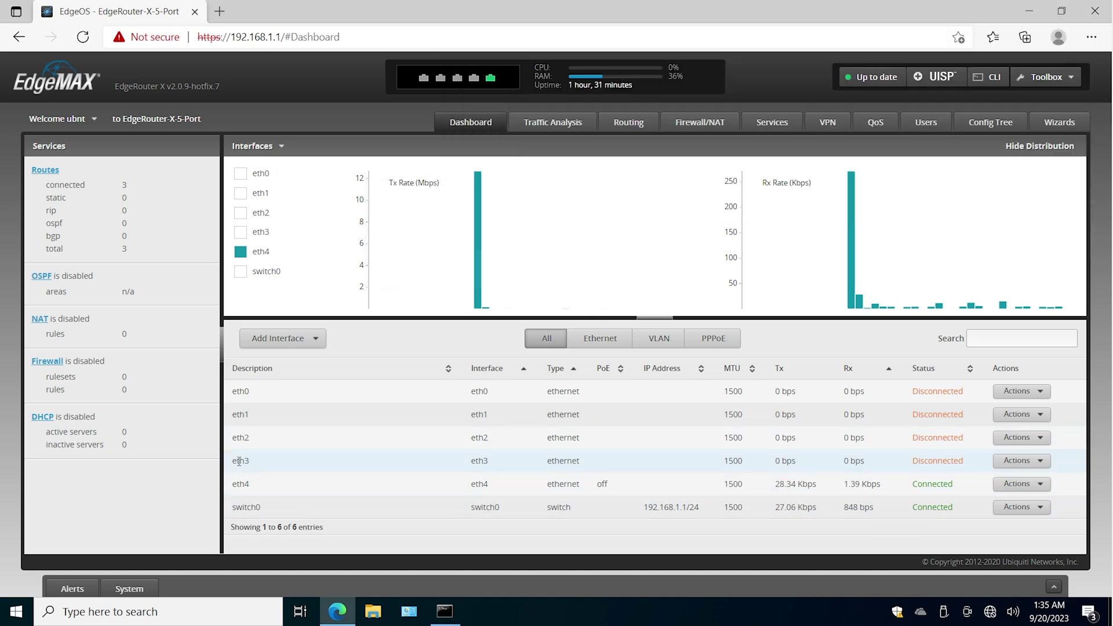
pyautogui.click(445, 611)
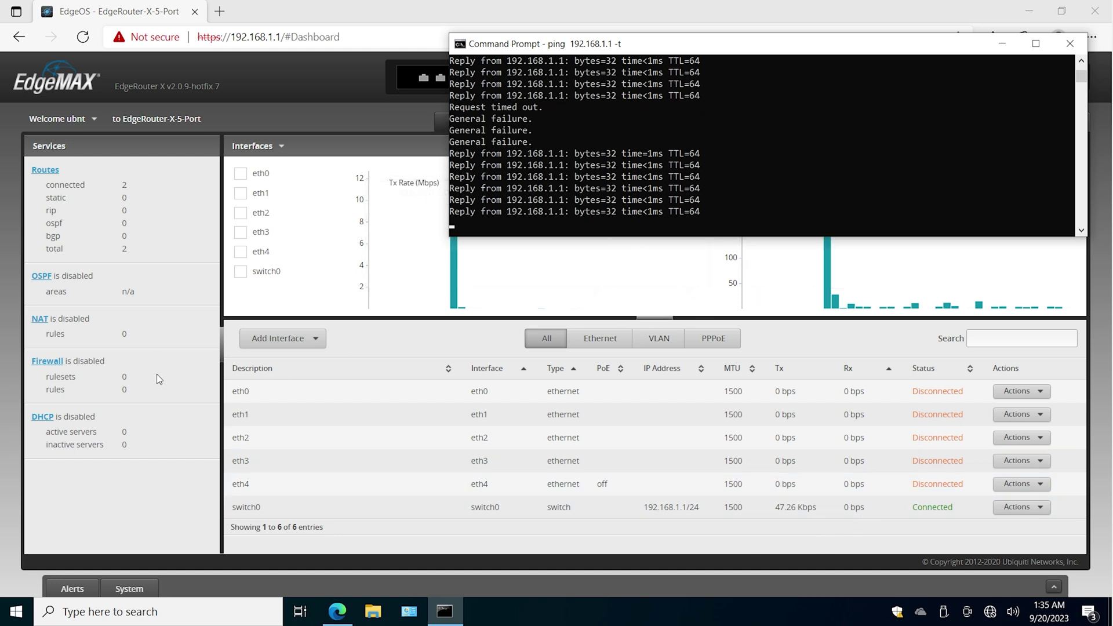
pyautogui.click(176, 484)
pyautogui.click(553, 122)
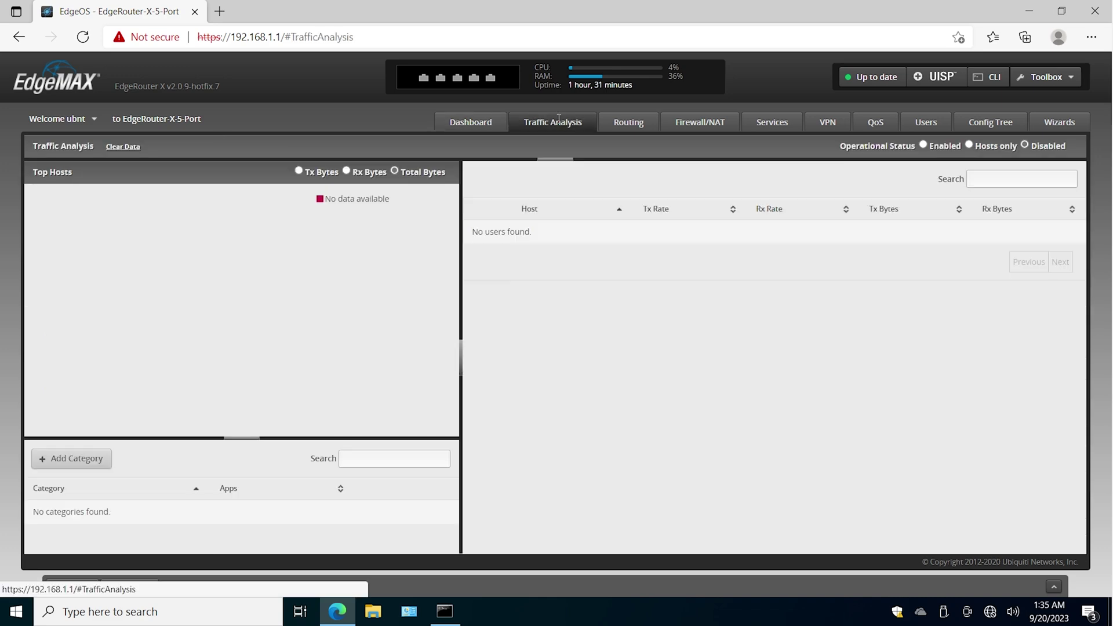
# - Return to the dashboard and review the interface list, including eth4's Disconnected status
pyautogui.click(475, 127)
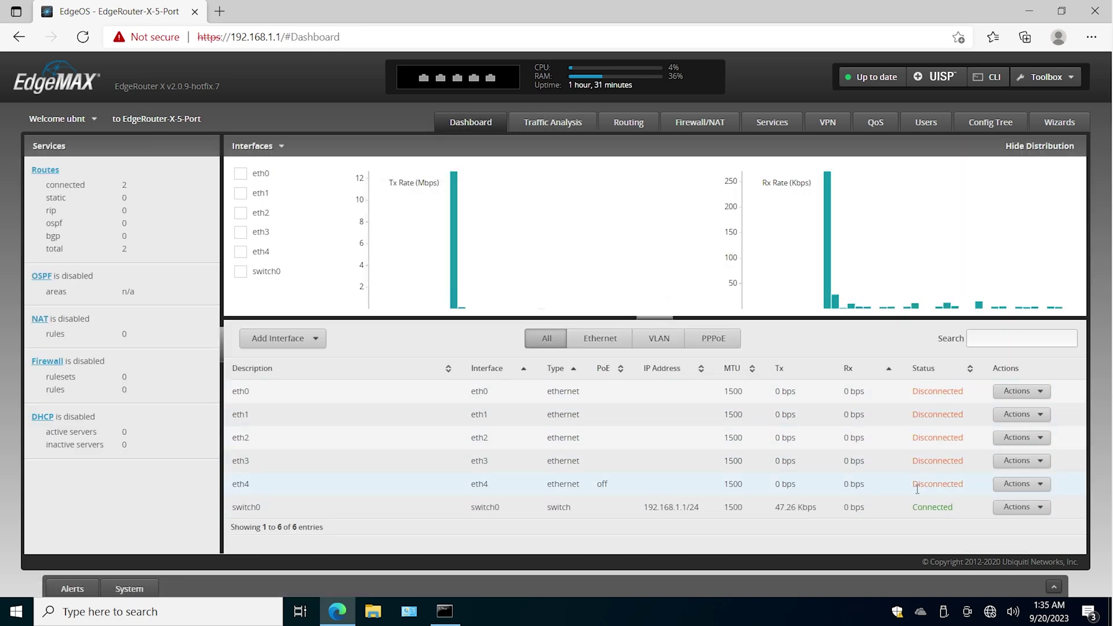
pyautogui.moveTo(969, 485); pyautogui.dragTo(915, 487)
pyautogui.doubleClick(248, 463)
# - Review the Traffic Analysis, Routing and DHCP Server pages, confirming no DHCP servers, then reload the dashboard
pyautogui.click(559, 131)
pyautogui.click(626, 129)
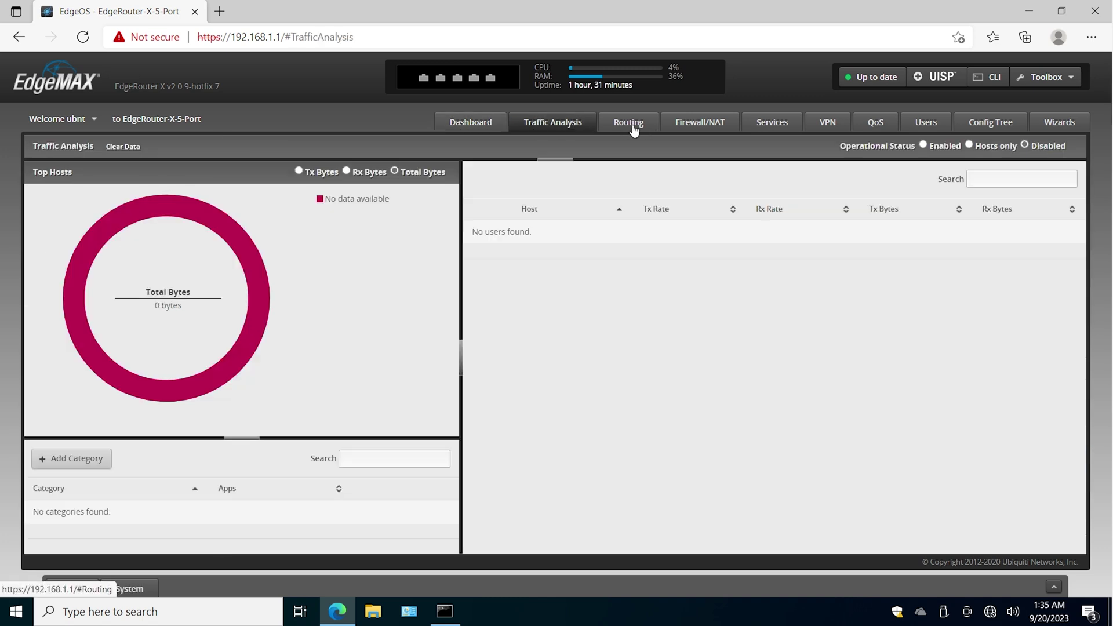
pyautogui.click(793, 130)
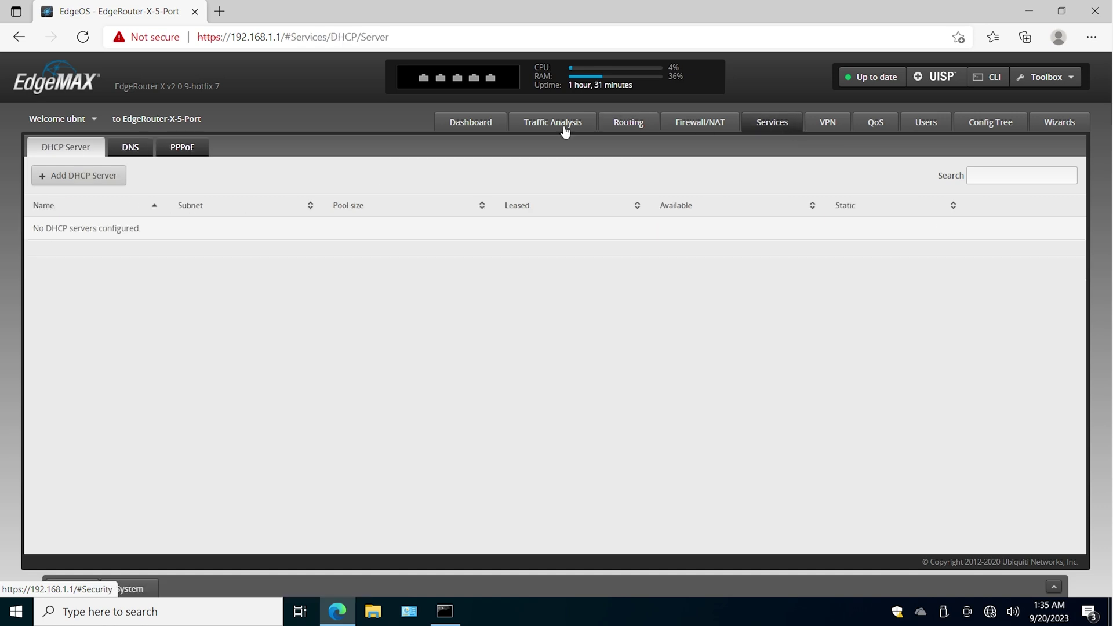
pyautogui.click(459, 125)
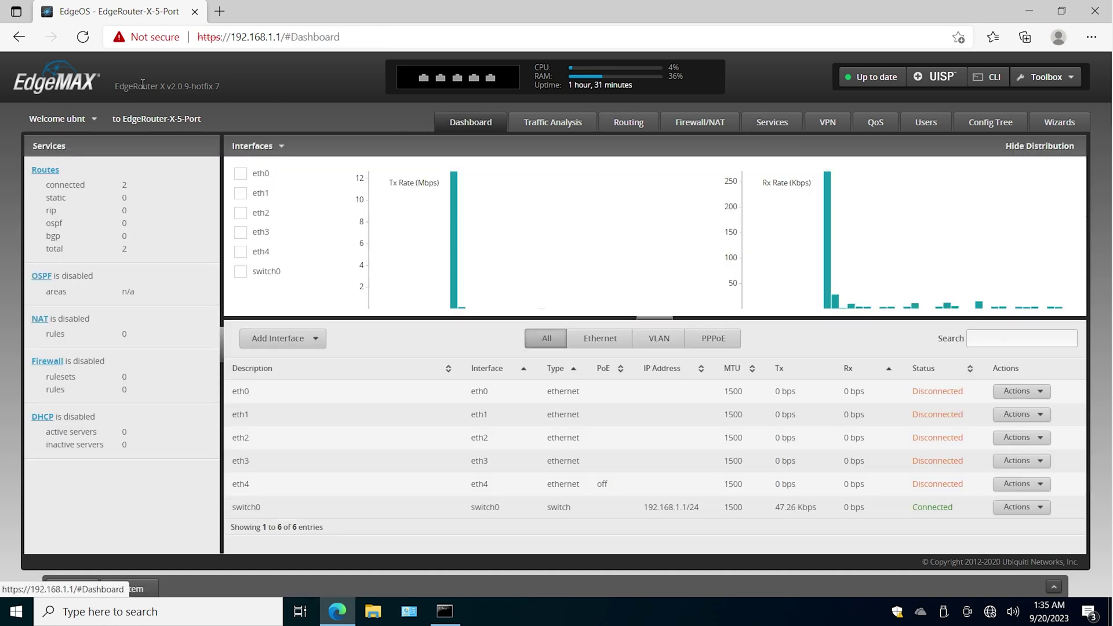
pyautogui.click(82, 37)
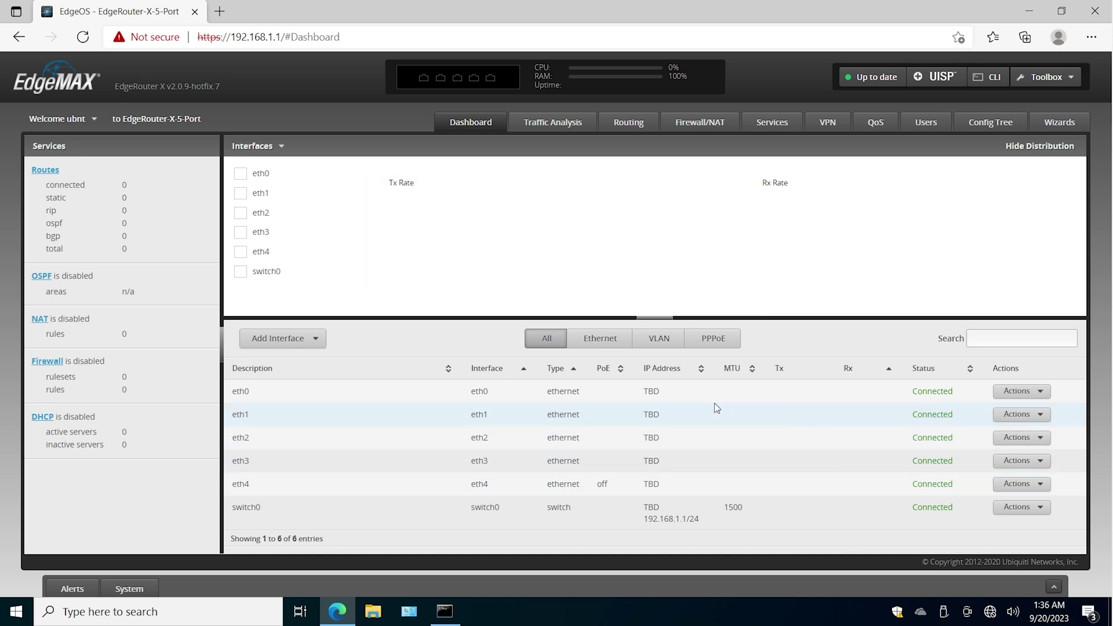
# - Review the refreshed interface rows, eth0's TBD address and eth1 to eth3, on the dashboard
pyautogui.moveTo(642, 392); pyautogui.dragTo(656, 390)
pyautogui.moveTo(909, 395); pyautogui.dragTo(960, 488)
pyautogui.click(967, 518)
pyautogui.click(536, 124)
pyautogui.click(489, 131)
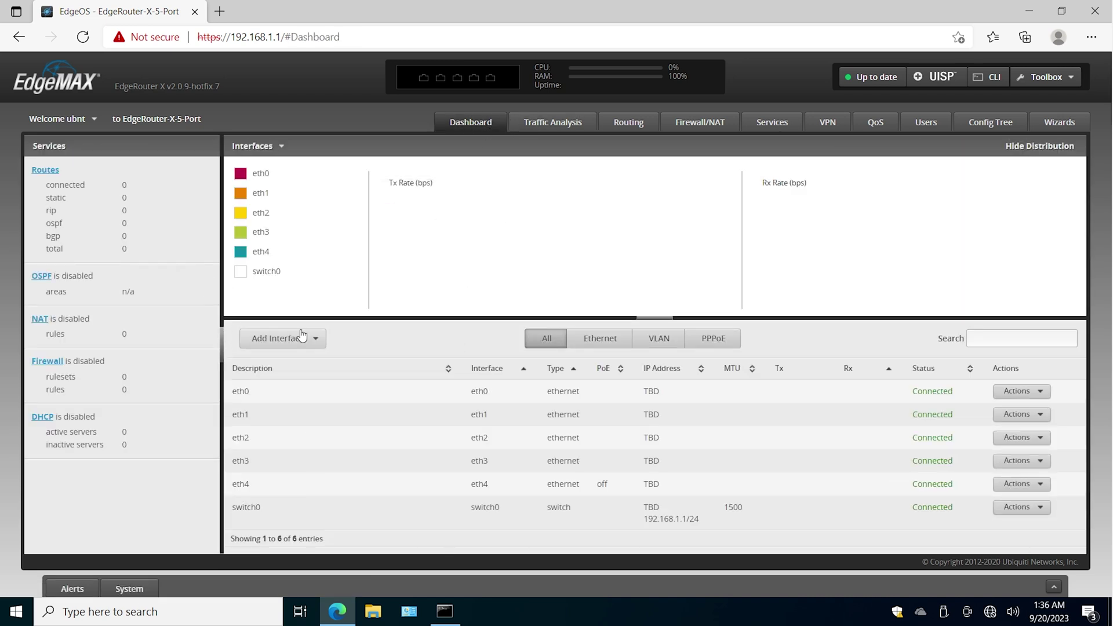
# - Confirm switch0 is addressed only at 192.168.1.1/24, checking eth0, eth2 and eth4 as well
pyautogui.doubleClick(248, 508)
pyautogui.click(653, 523)
pyautogui.moveTo(654, 523); pyautogui.dragTo(707, 527)
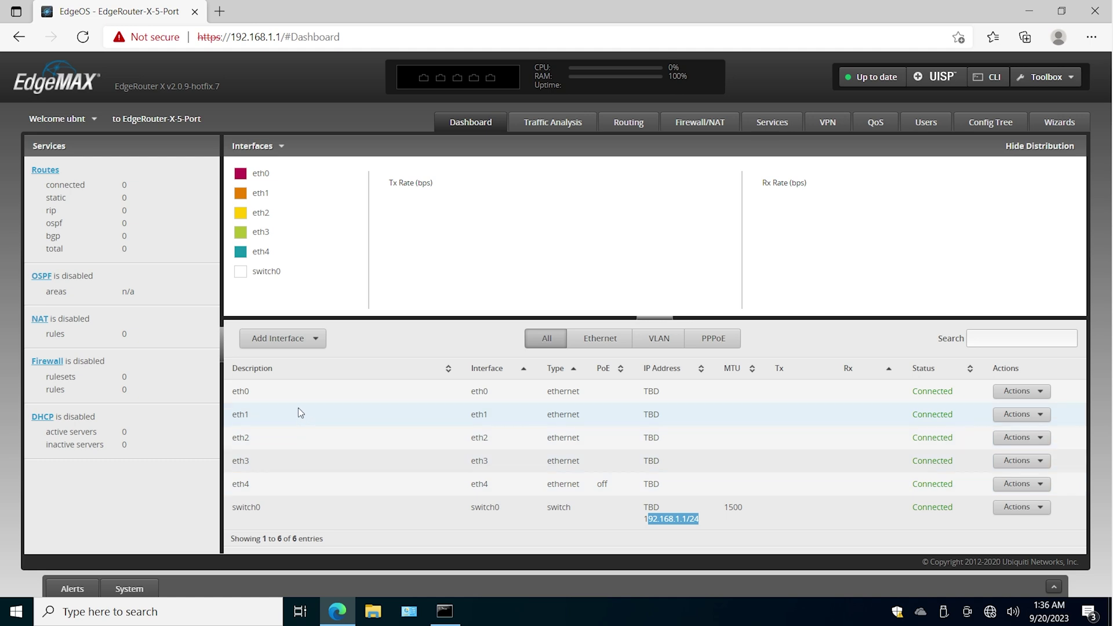
pyautogui.doubleClick(246, 508)
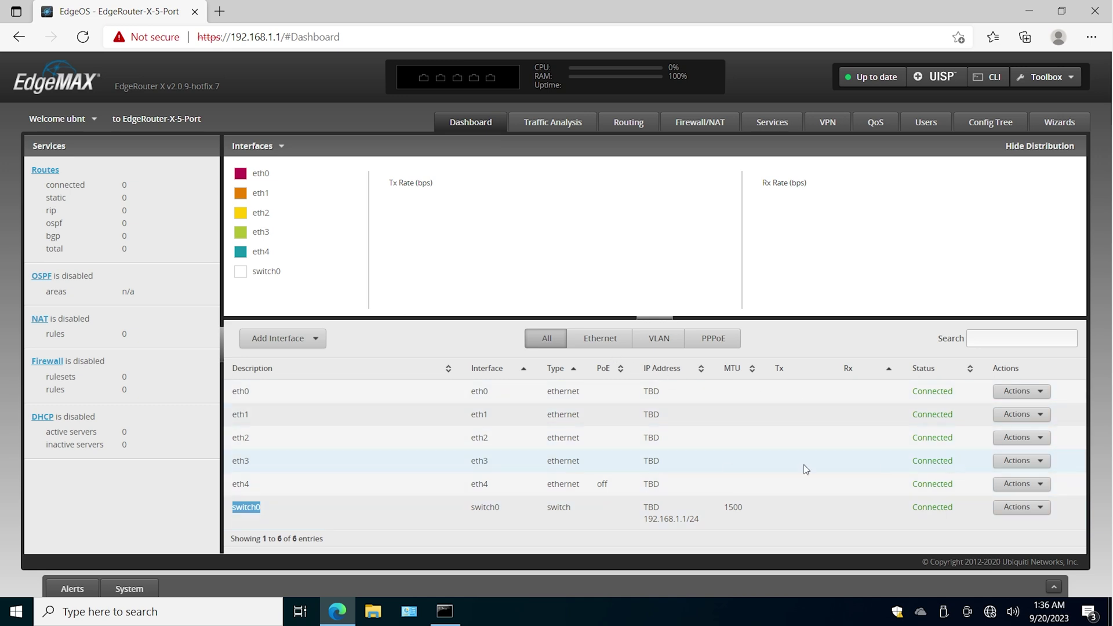
pyautogui.doubleClick(235, 391)
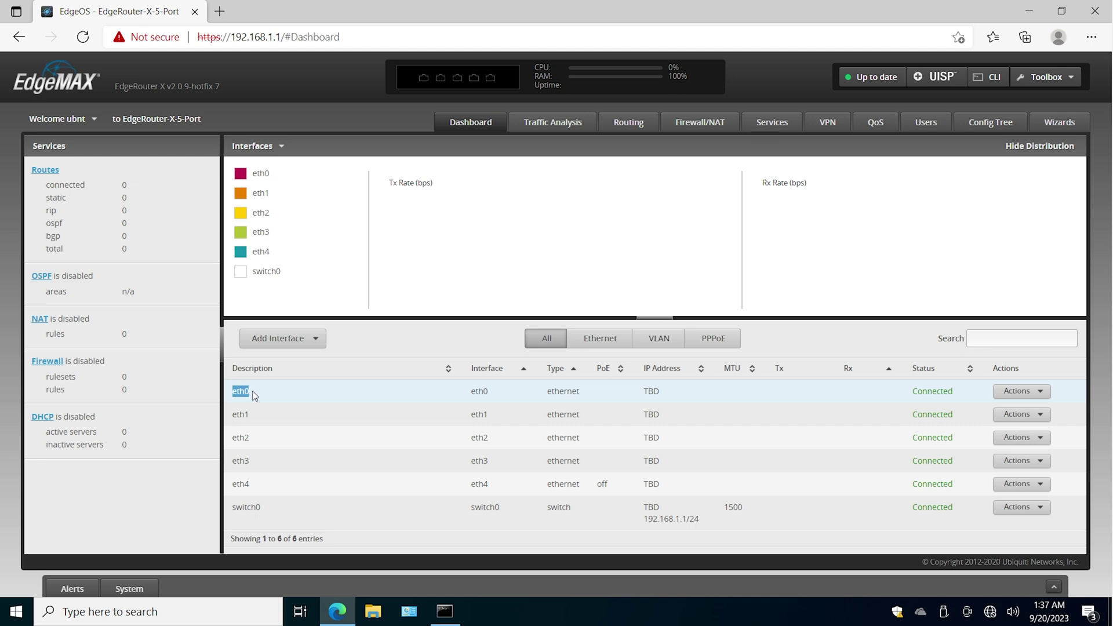
pyautogui.doubleClick(235, 438)
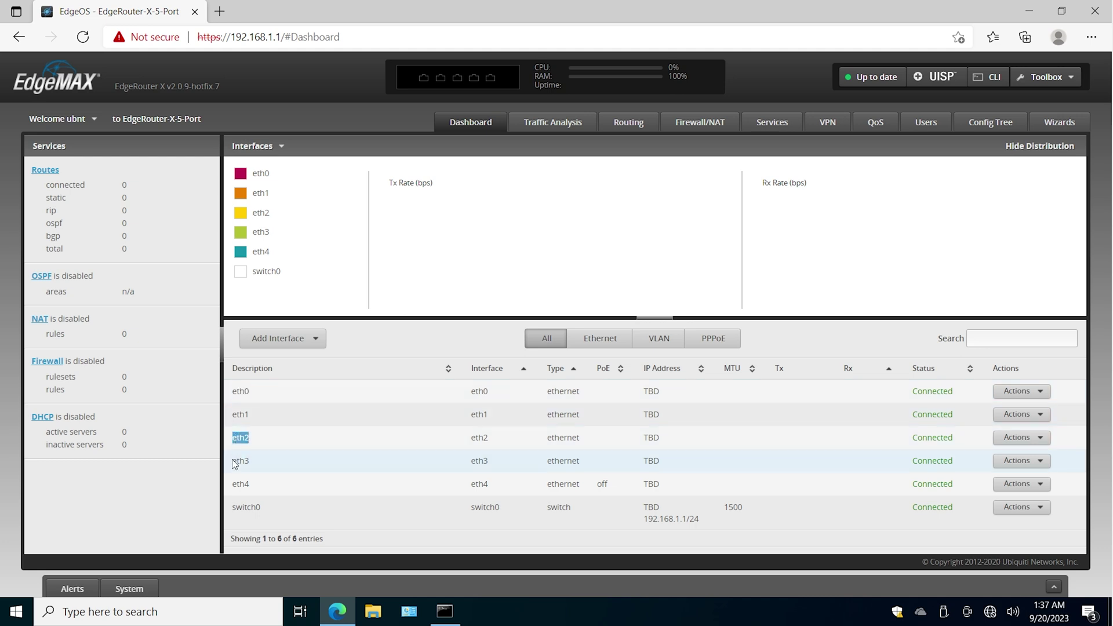
pyautogui.moveTo(238, 484); pyautogui.dragTo(262, 485)
pyautogui.moveTo(700, 521); pyautogui.dragTo(640, 520)
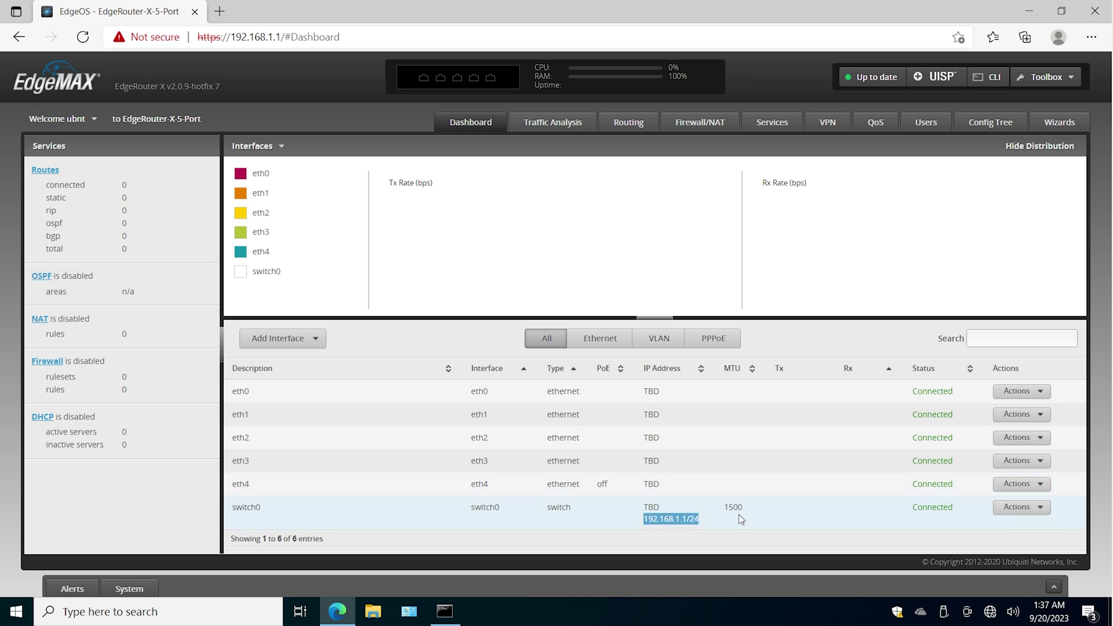
pyautogui.click(805, 538)
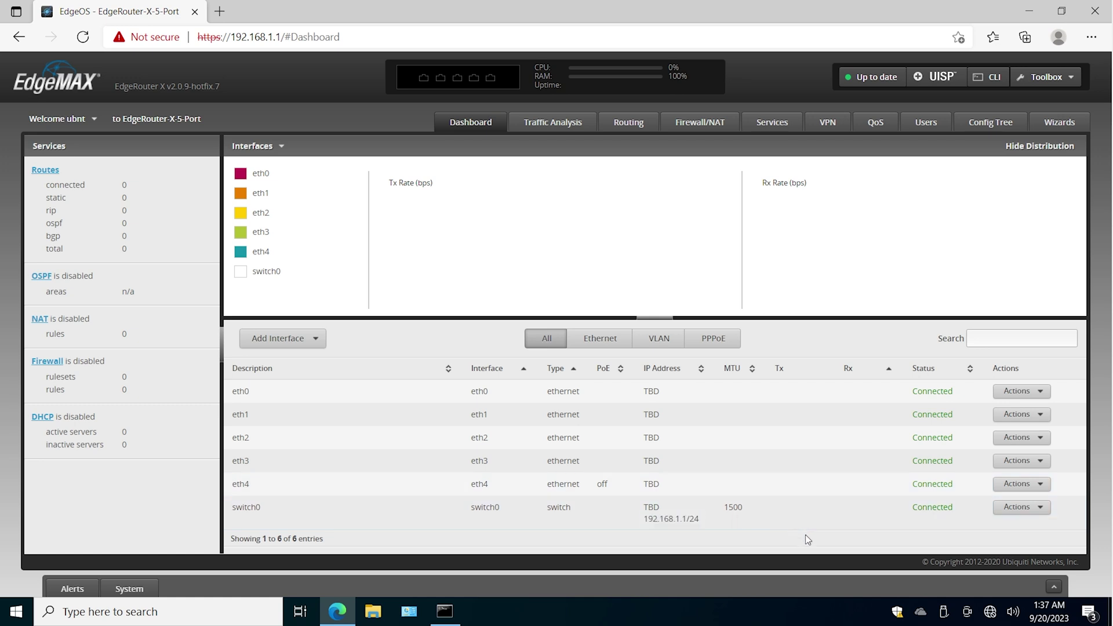